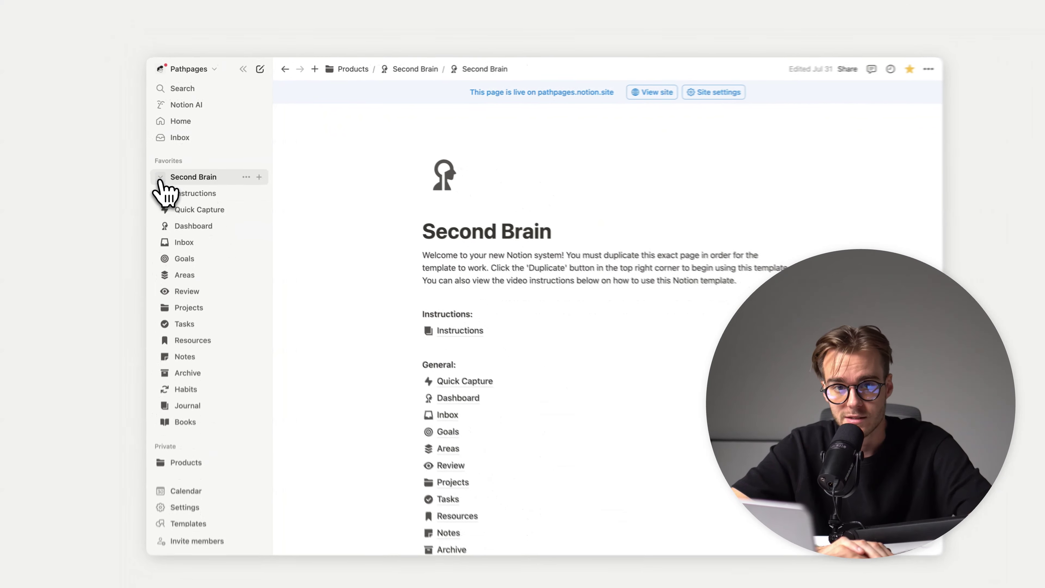
Collapse and re-expand the Second Brain sub-pages, then view Instructions and Dashboard
click(160, 177)
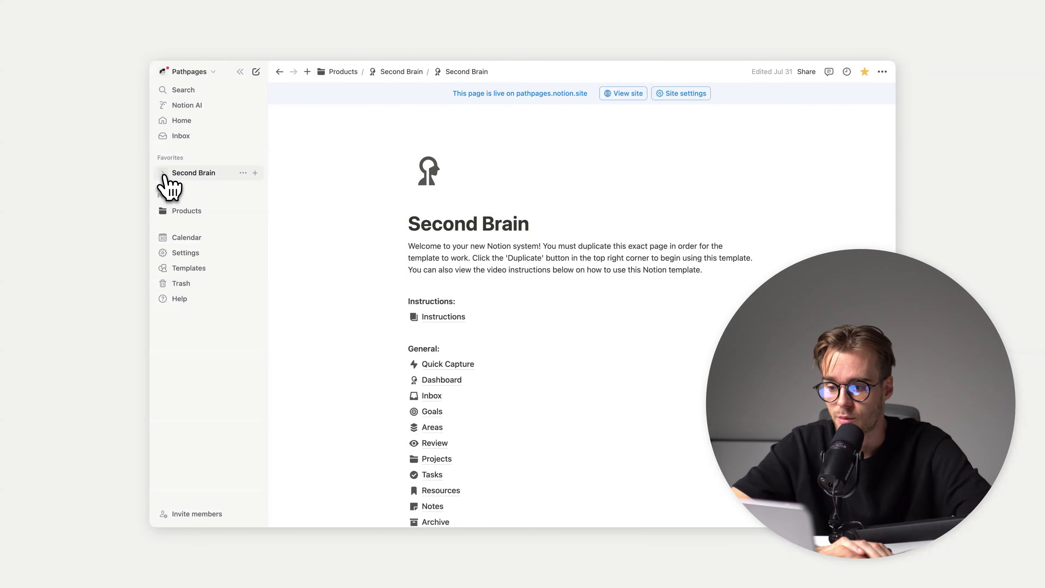
click(163, 173)
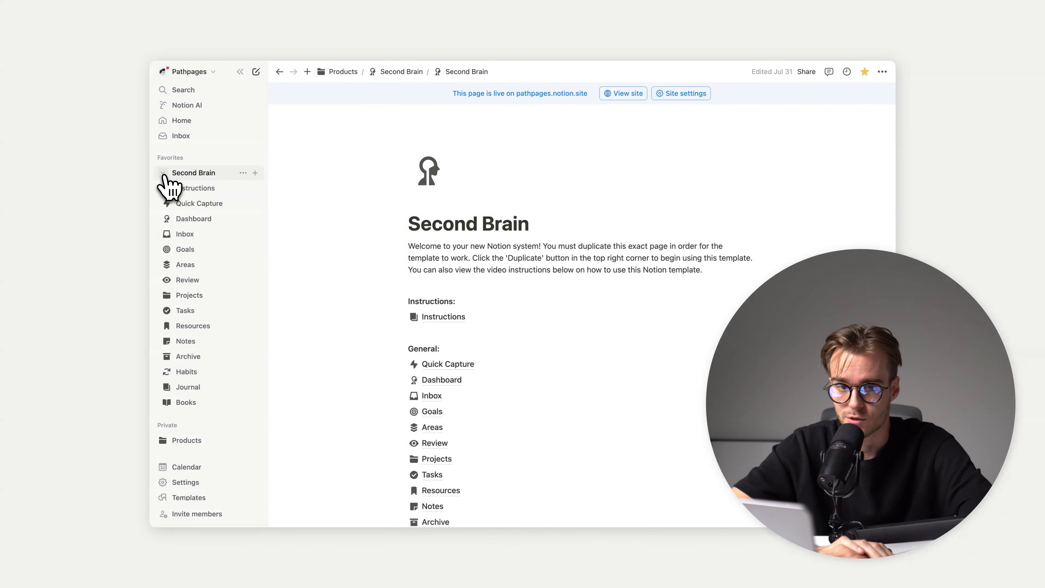
click(198, 189)
click(198, 219)
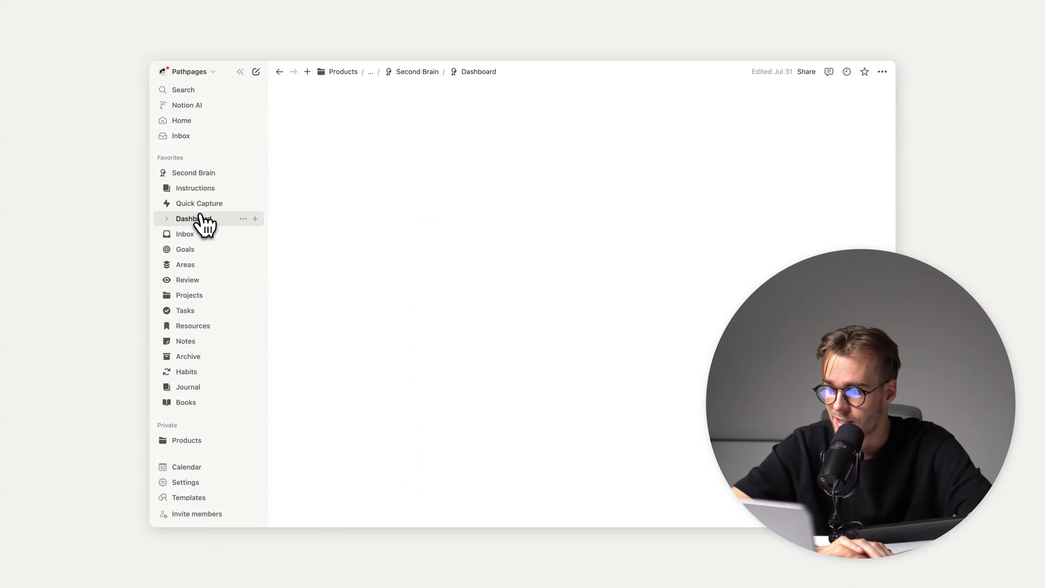
Look through the Projects, Instructions and Quick Capture pages, ending on Dashboard
click(204, 295)
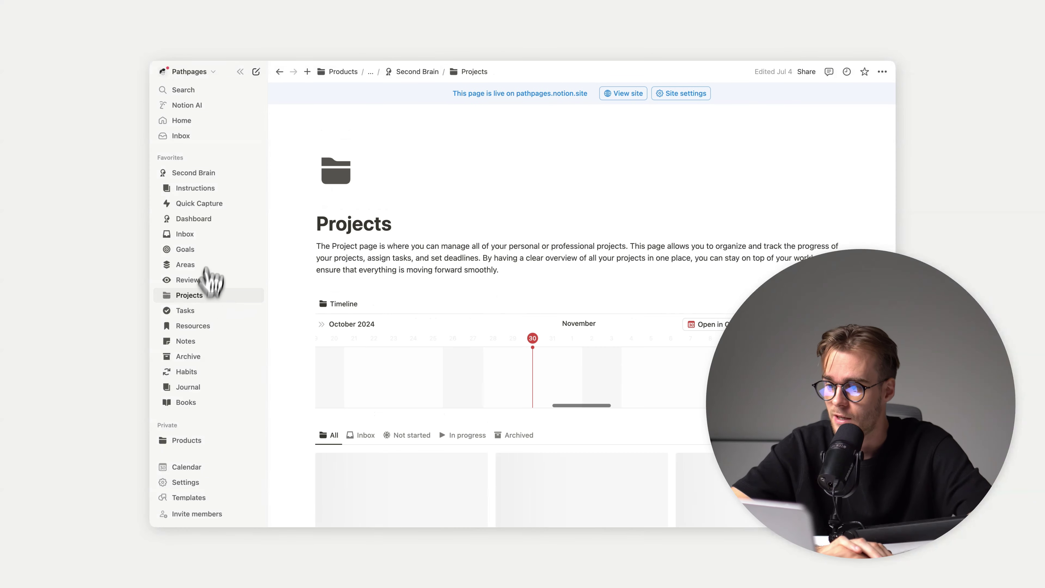
click(212, 193)
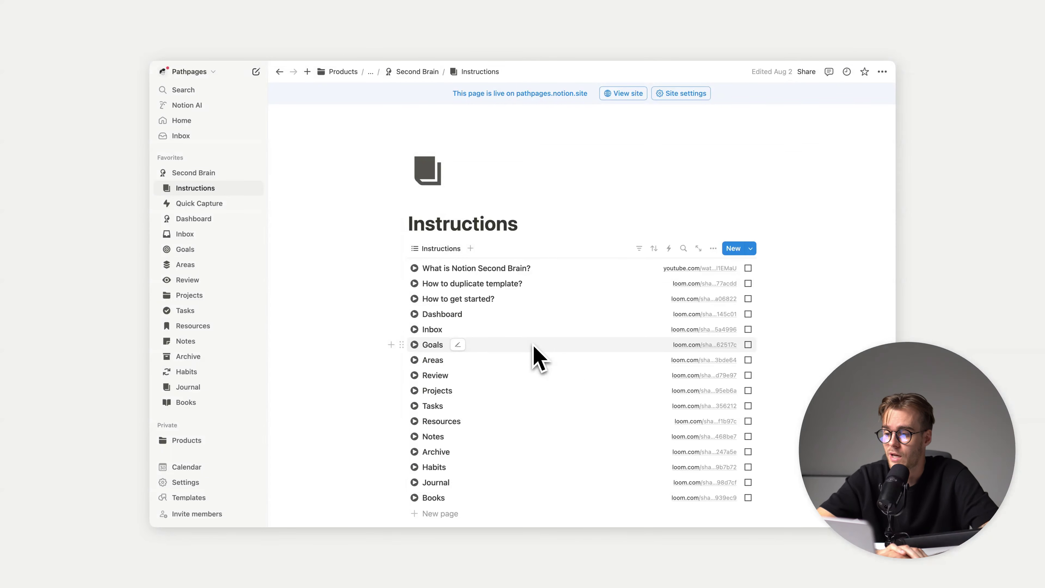
click(212, 204)
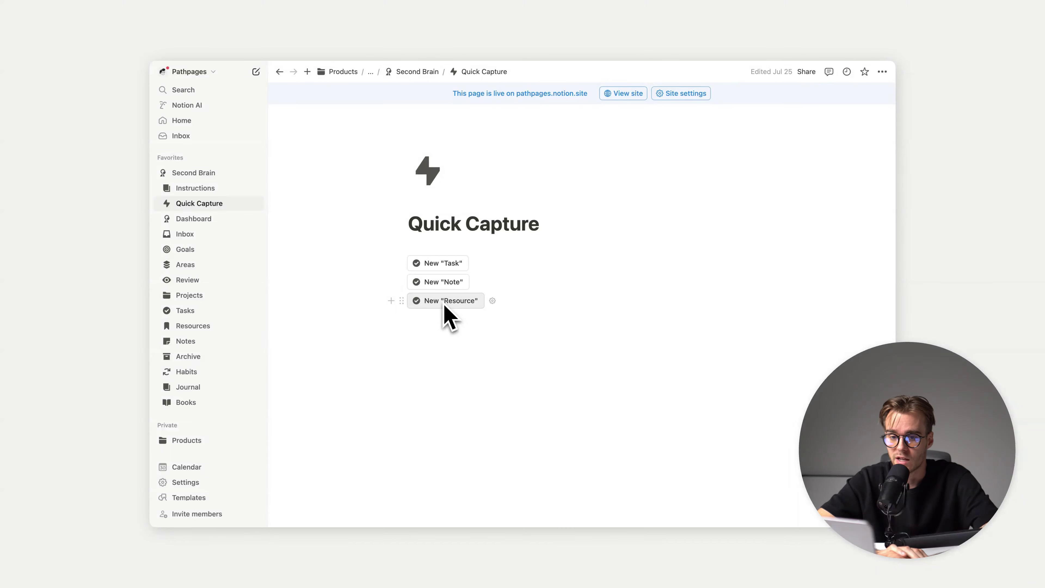
click(211, 220)
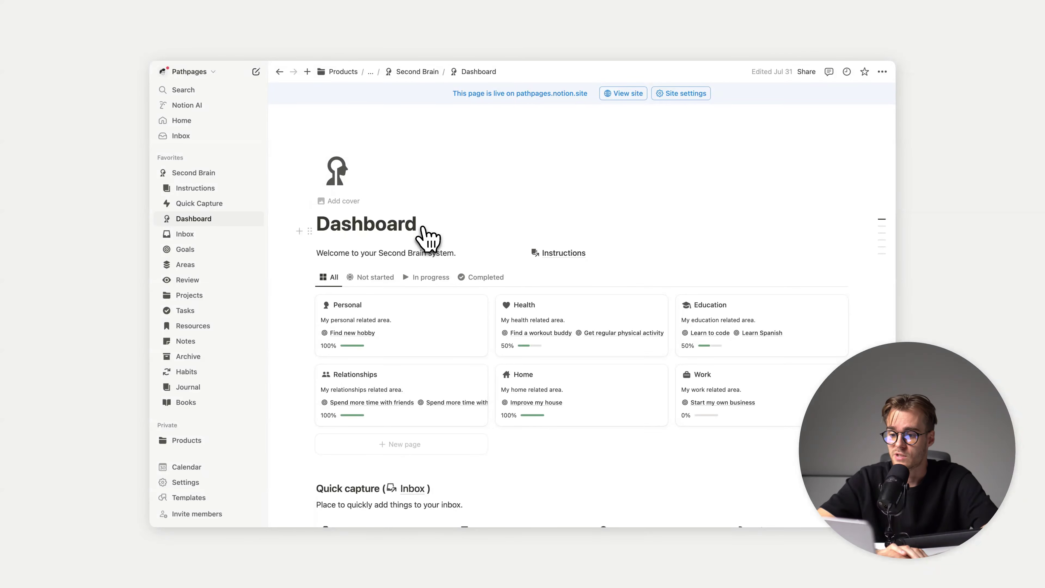
From the Personal area card, create and link a new note titled 'Personal note', then close it
scroll(427, 239, down, 3)
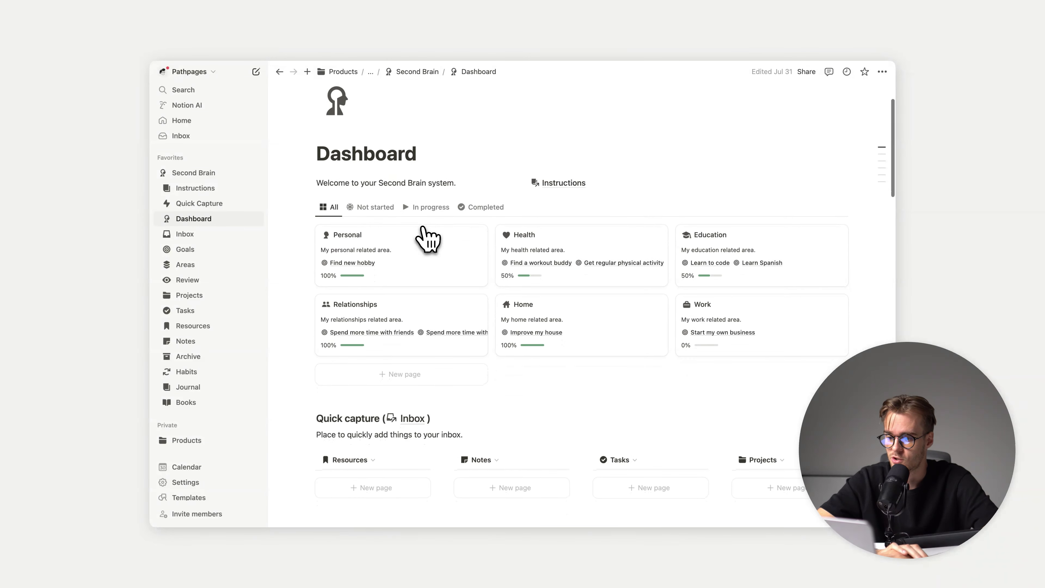
click(428, 268)
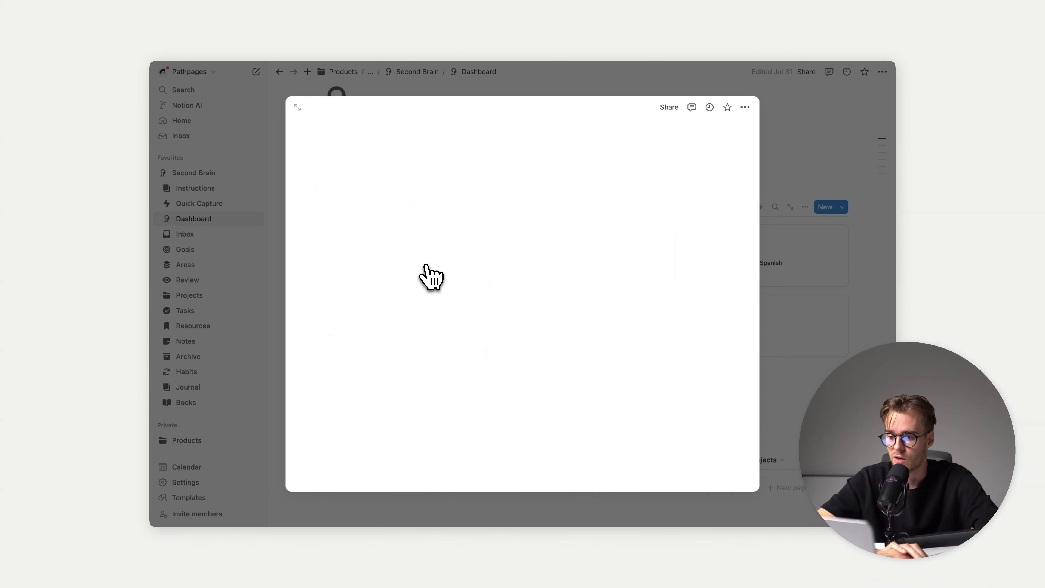
scroll(428, 272, down, 3)
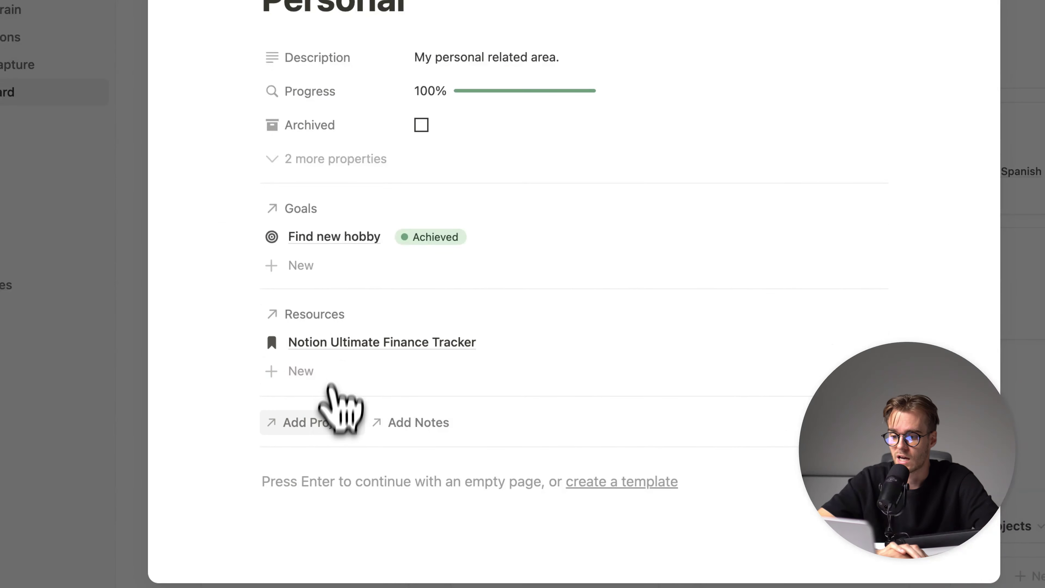
click(417, 423)
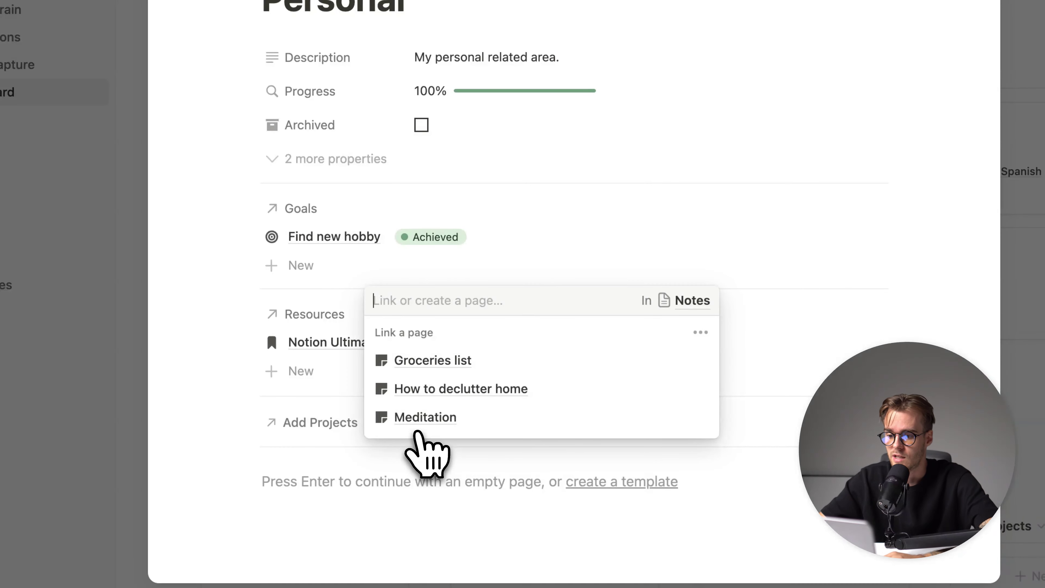
text(Personal note)
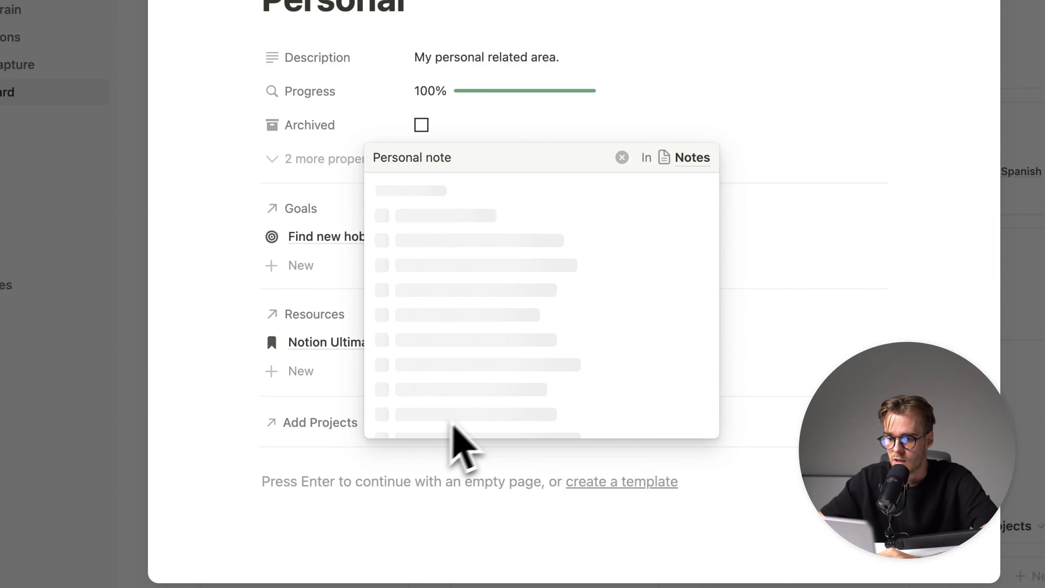
click(463, 382)
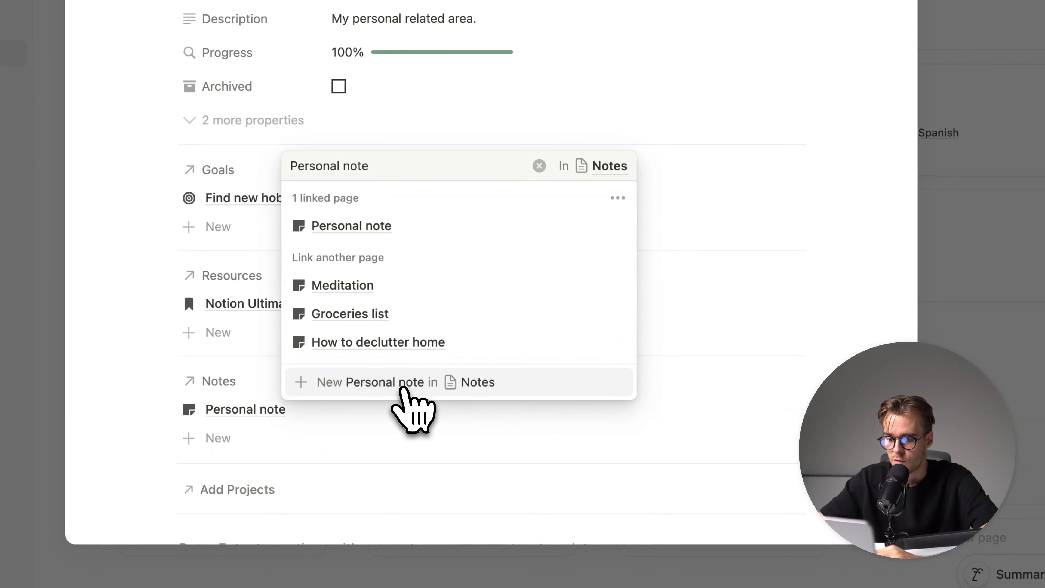
click(699, 407)
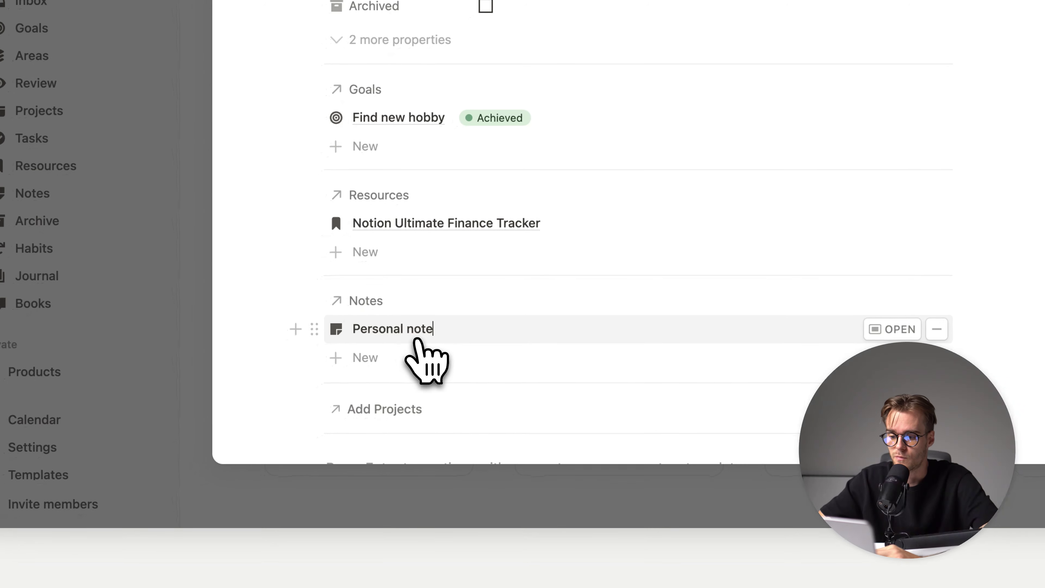
click(452, 337)
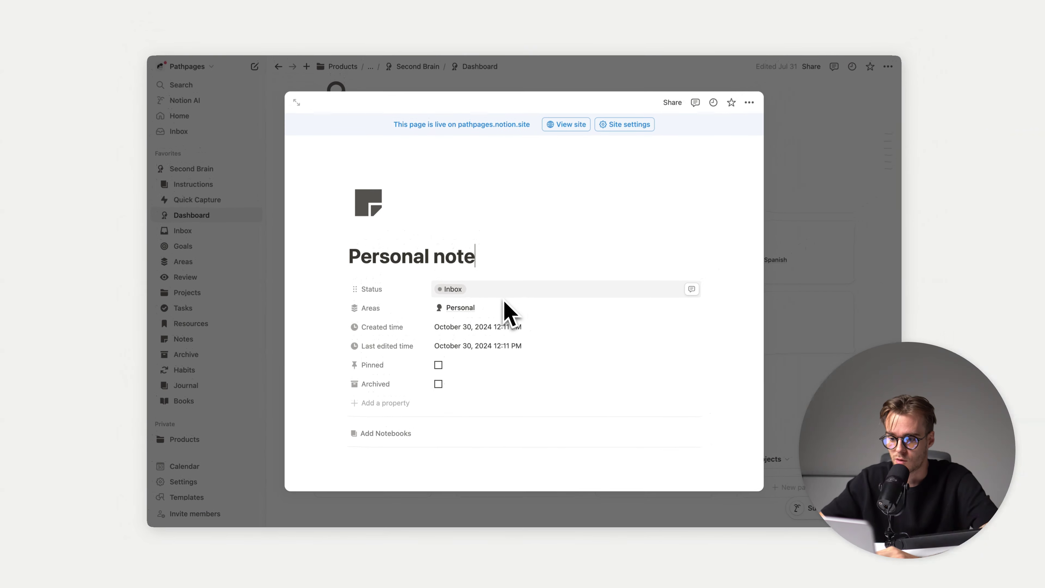
click(856, 294)
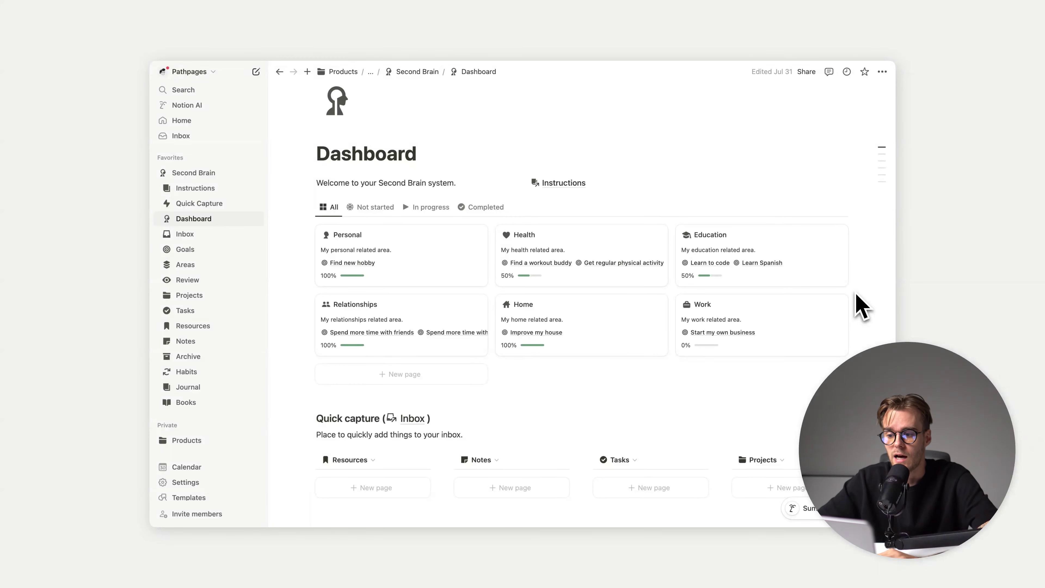
scroll(469, 272, down, 3)
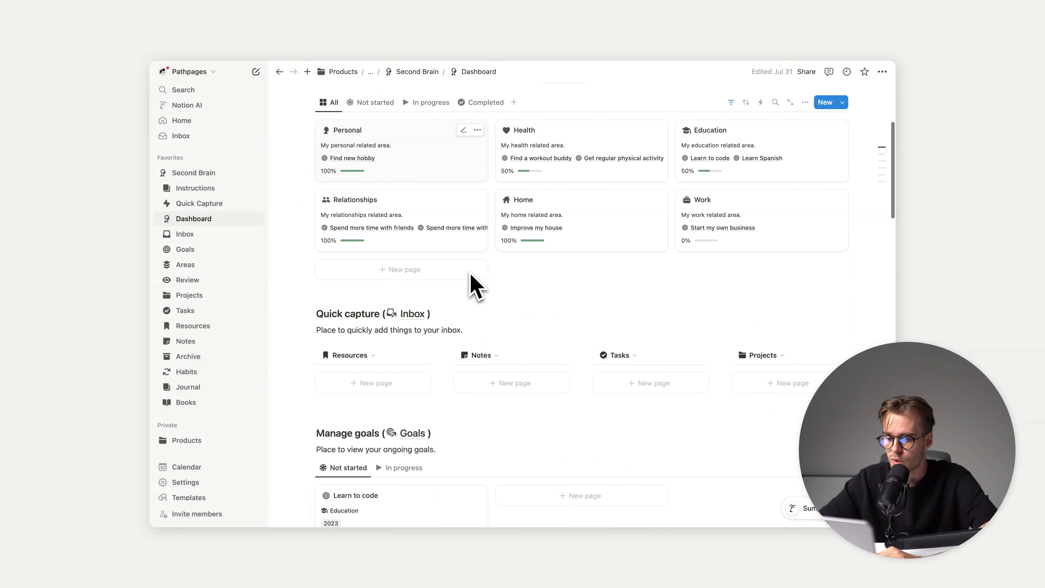
scroll(470, 272, down, 2)
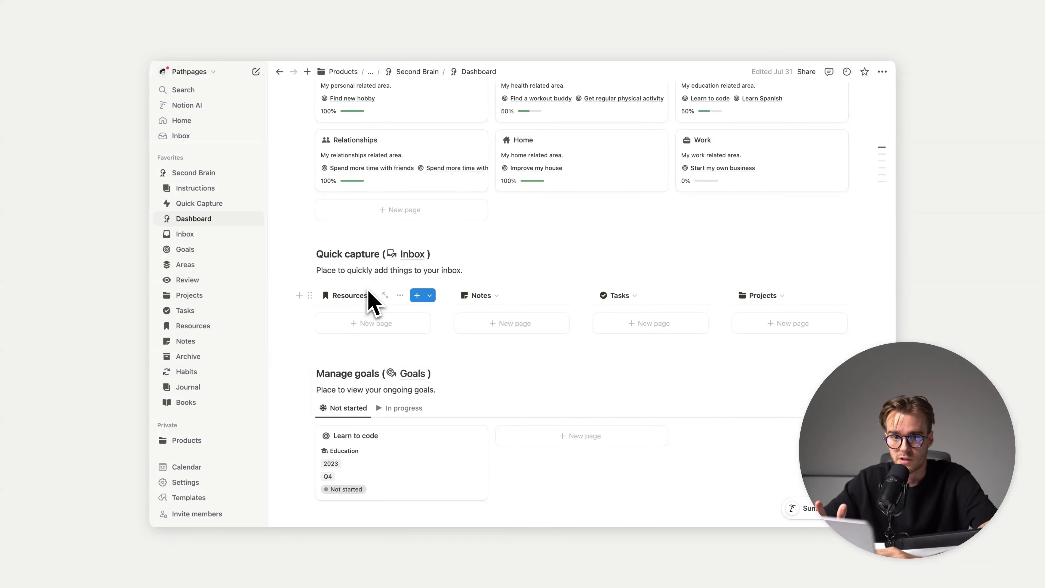
scroll(373, 300, down, 3)
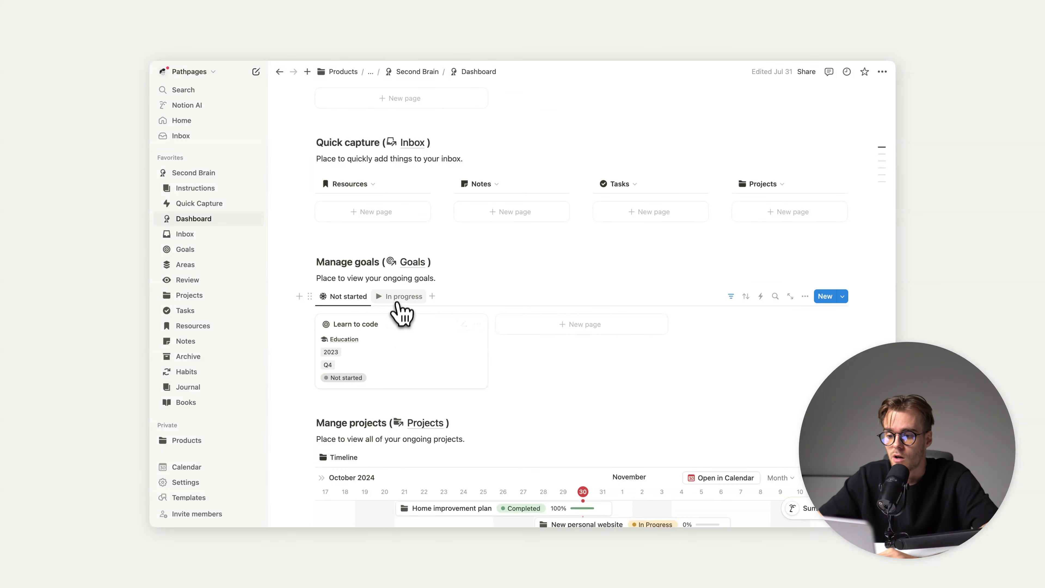
click(401, 296)
click(367, 299)
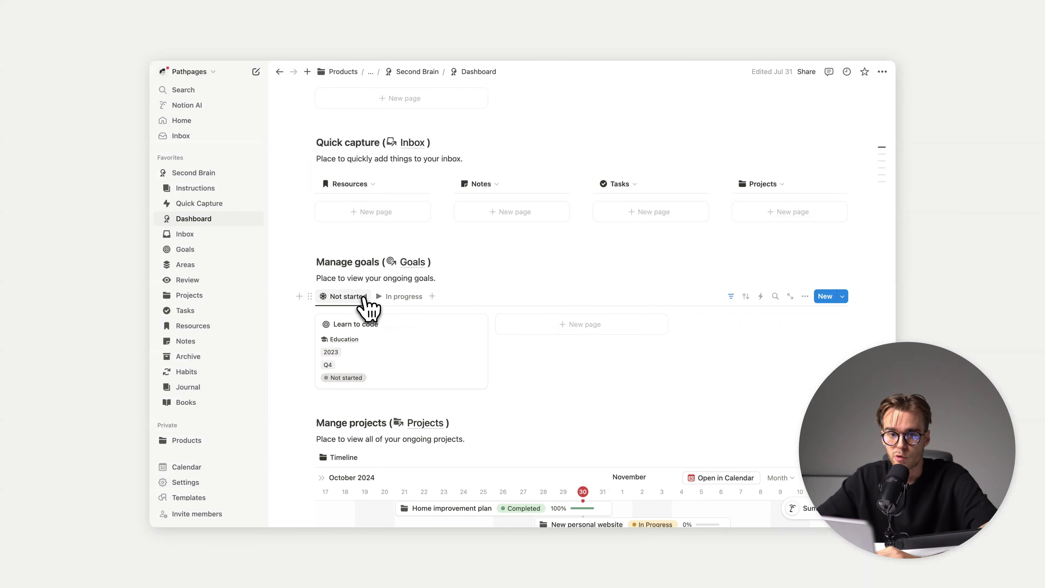
scroll(368, 306, down, 2)
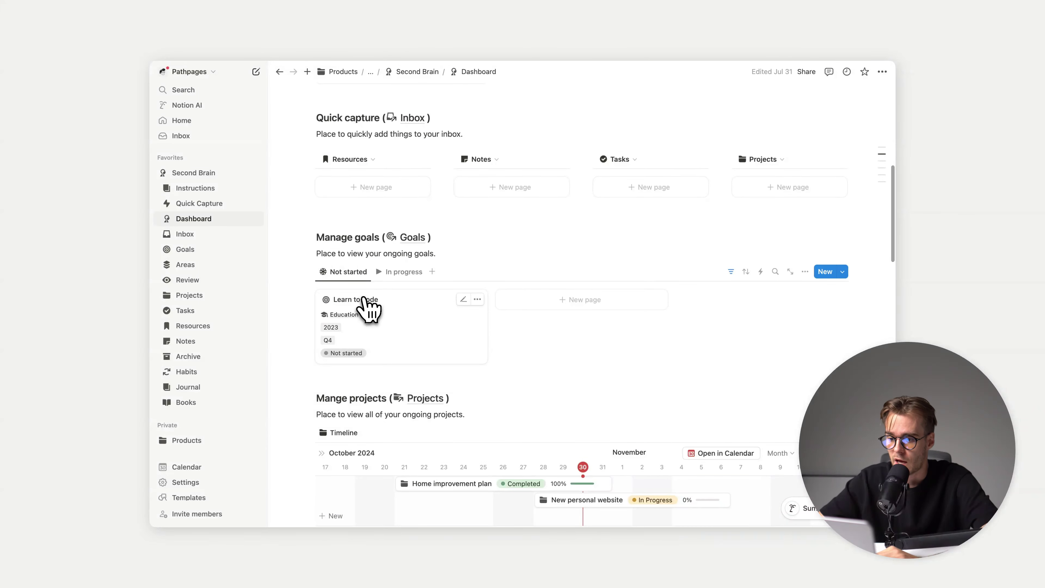
scroll(334, 264, up, 3)
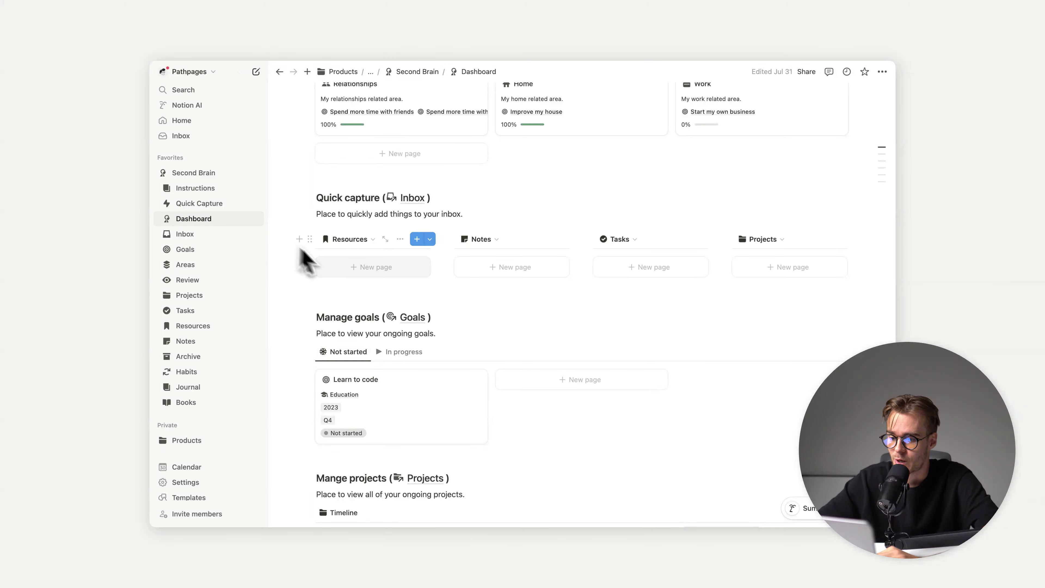
scroll(329, 268, down, 5)
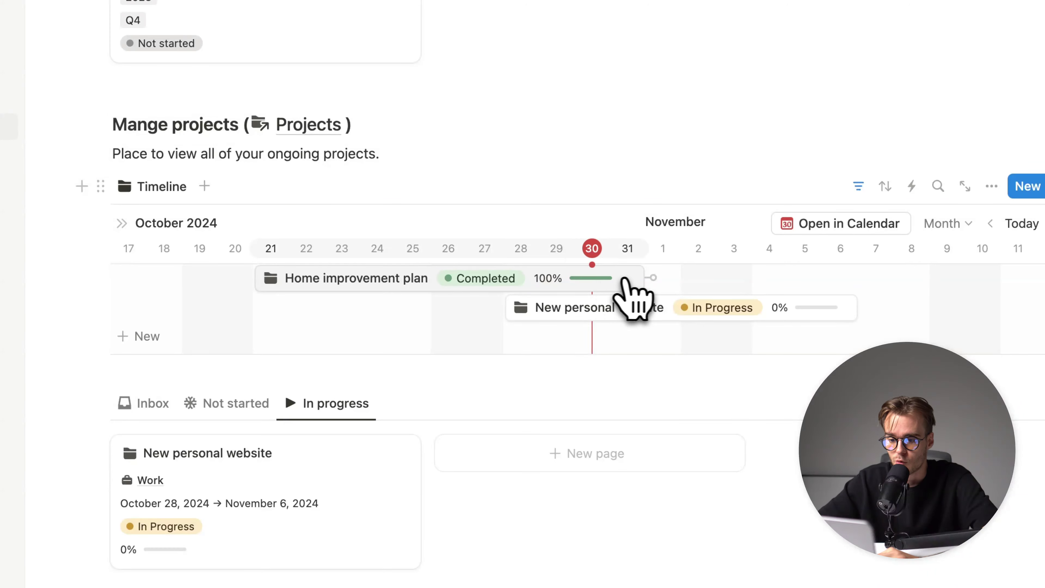
mouse_move(623, 279)
mouse_down()
mouse_move(727, 283)
mouse_move(581, 282)
mouse_move(741, 296)
mouse_move(607, 276)
mouse_up()
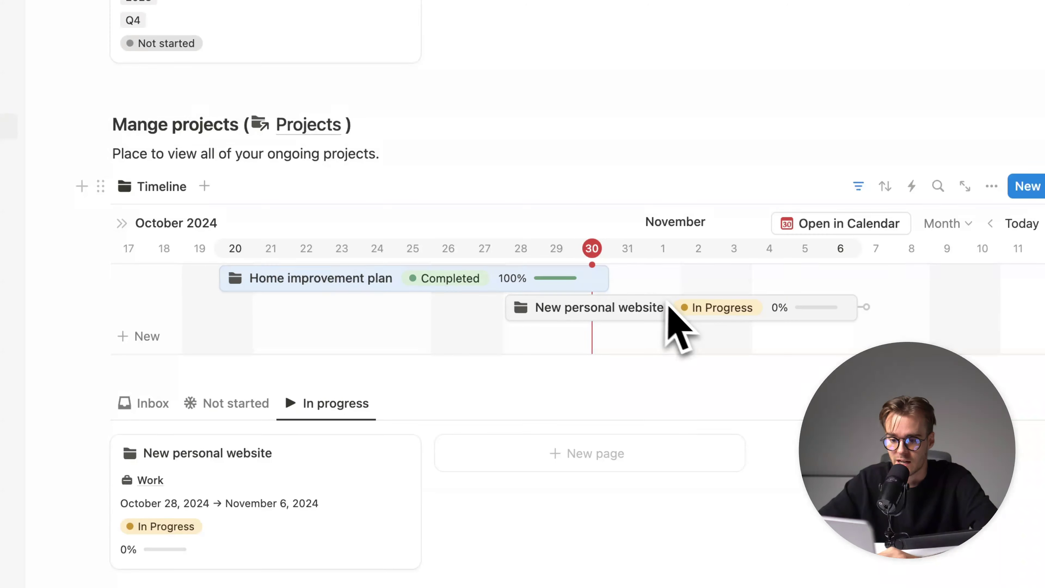
click(364, 283)
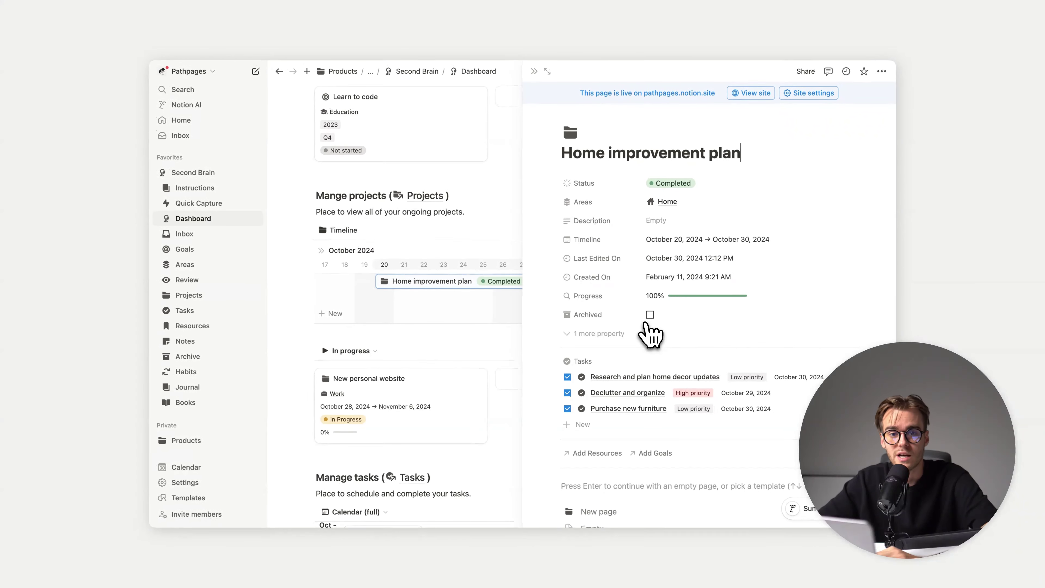
scroll(648, 332, down, 2)
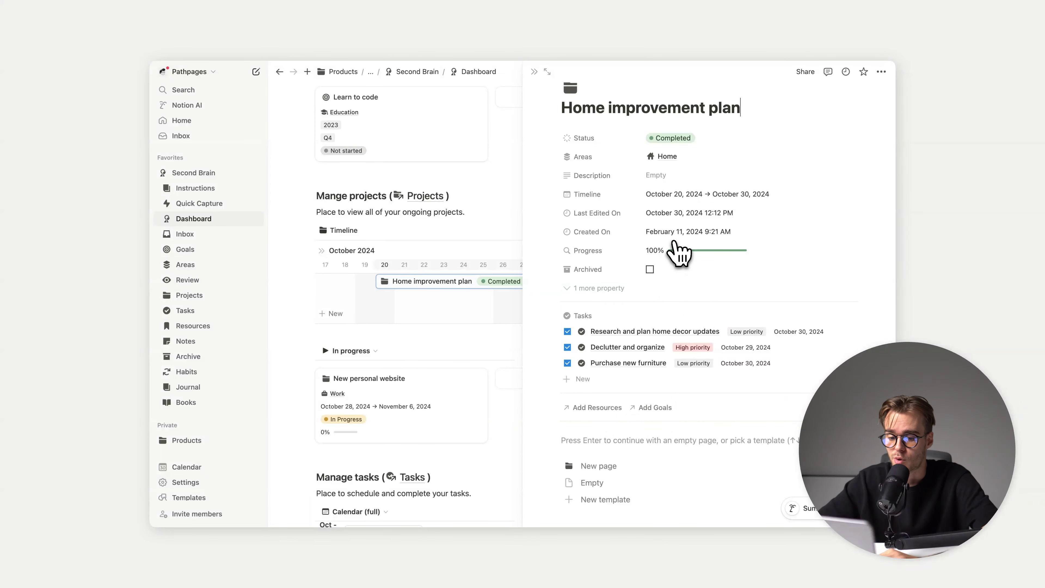
click(534, 72)
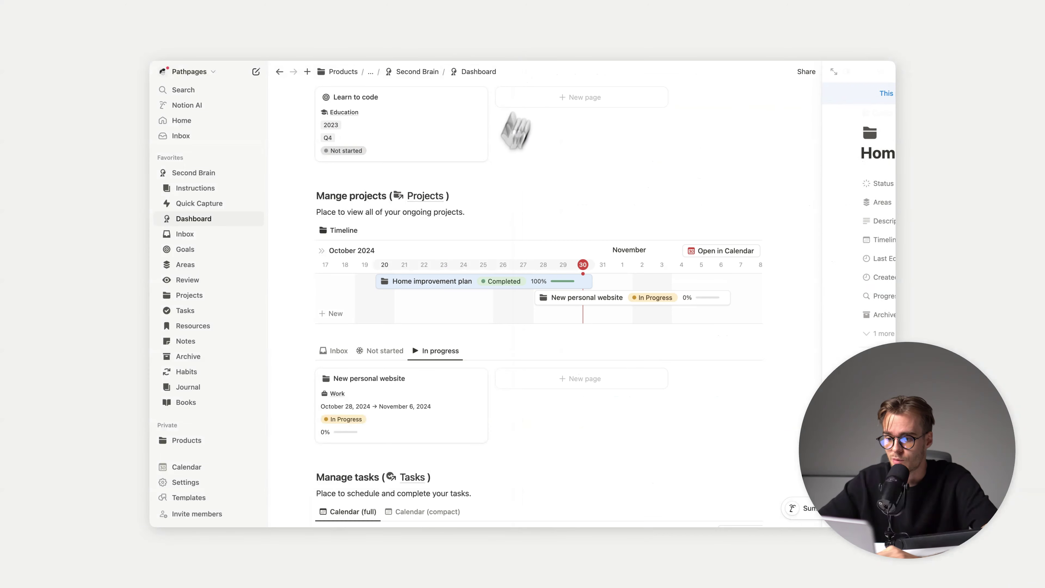
scroll(466, 251, down, 3)
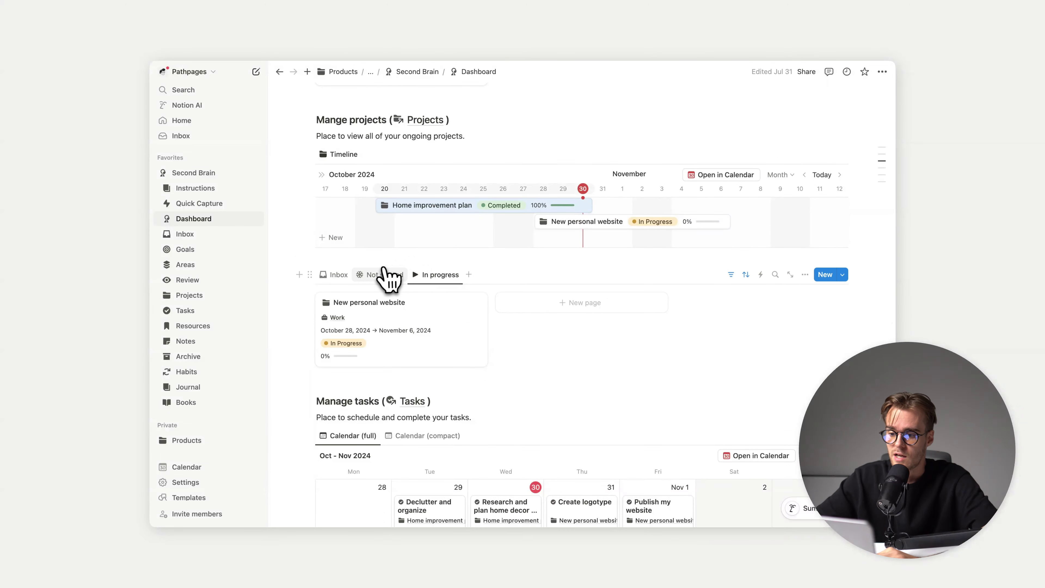
click(343, 275)
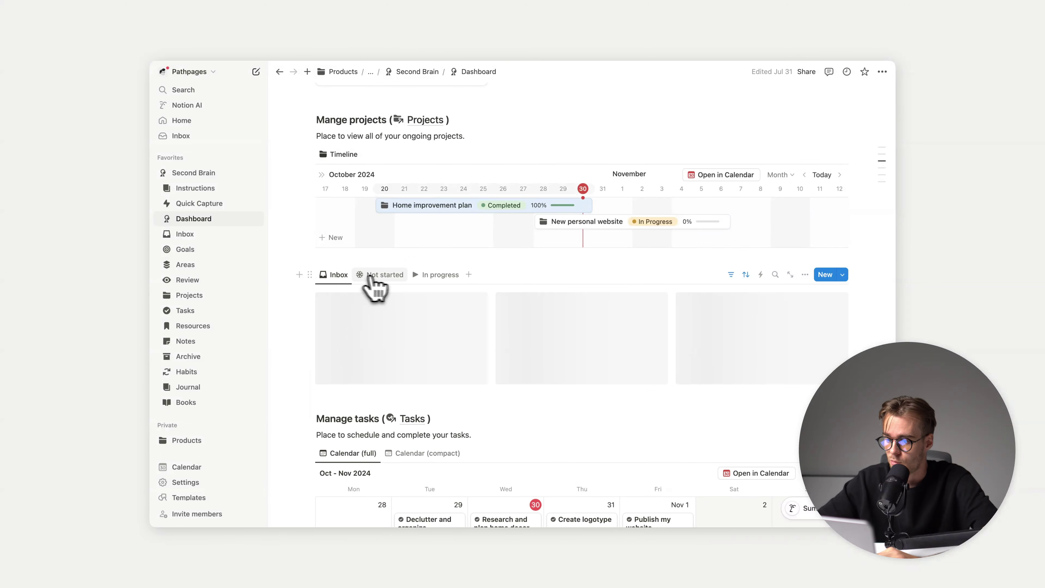
click(366, 274)
click(435, 276)
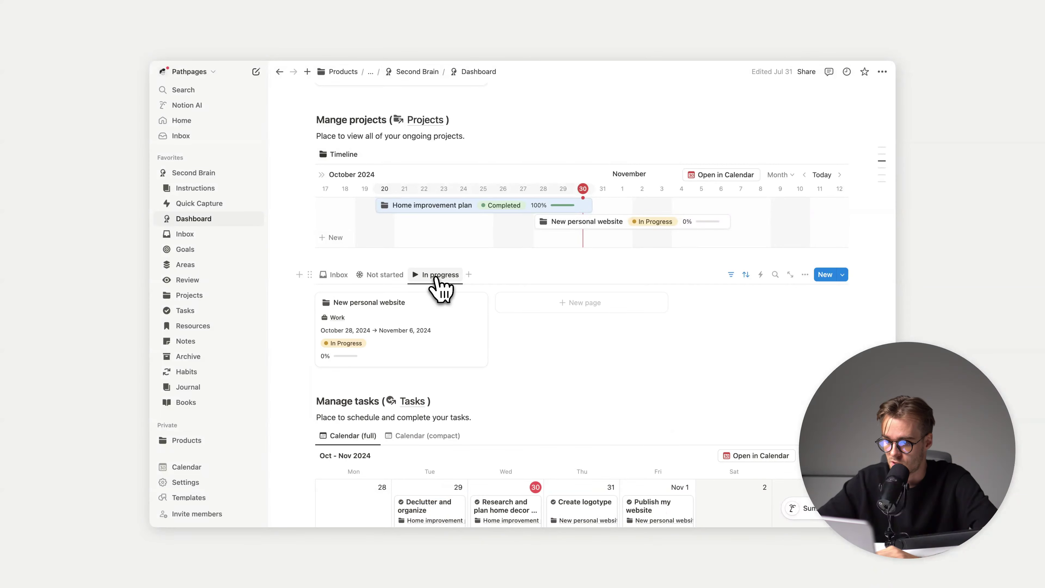
Drag Purchase domain and Publish my website from Friday Nov 1 to Saturday Nov 2
scroll(436, 280, down, 10)
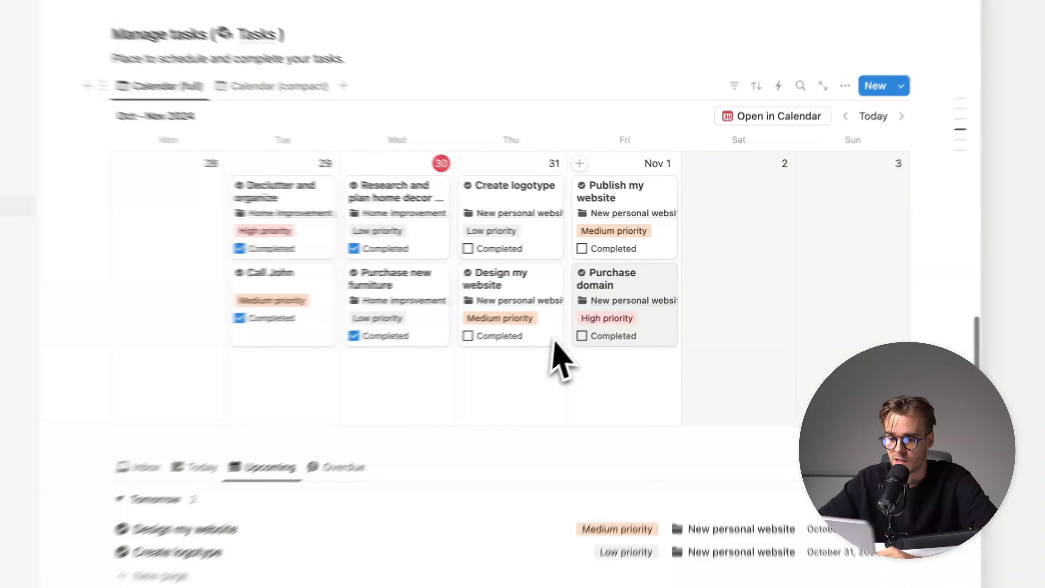
drag(638, 319, 739, 300)
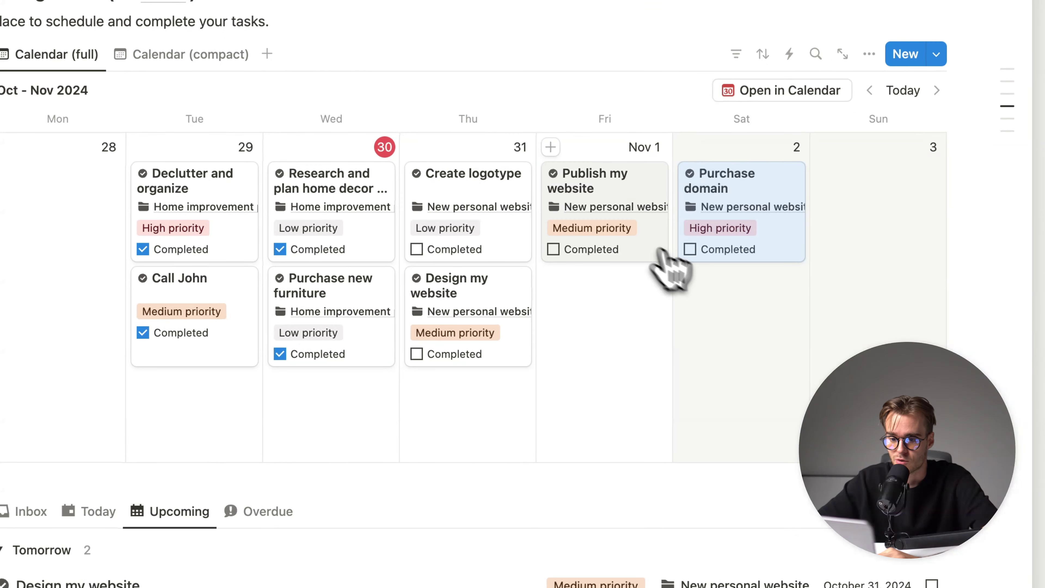
drag(674, 255, 776, 346)
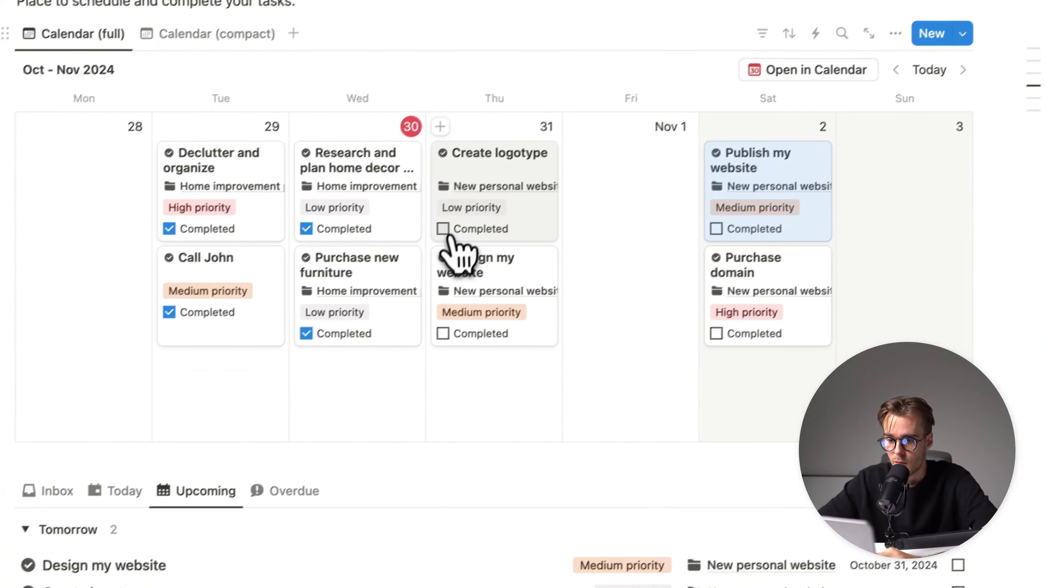
Mark Create logotype and Design my website completed, then uncheck them again
click(416, 249)
click(461, 319)
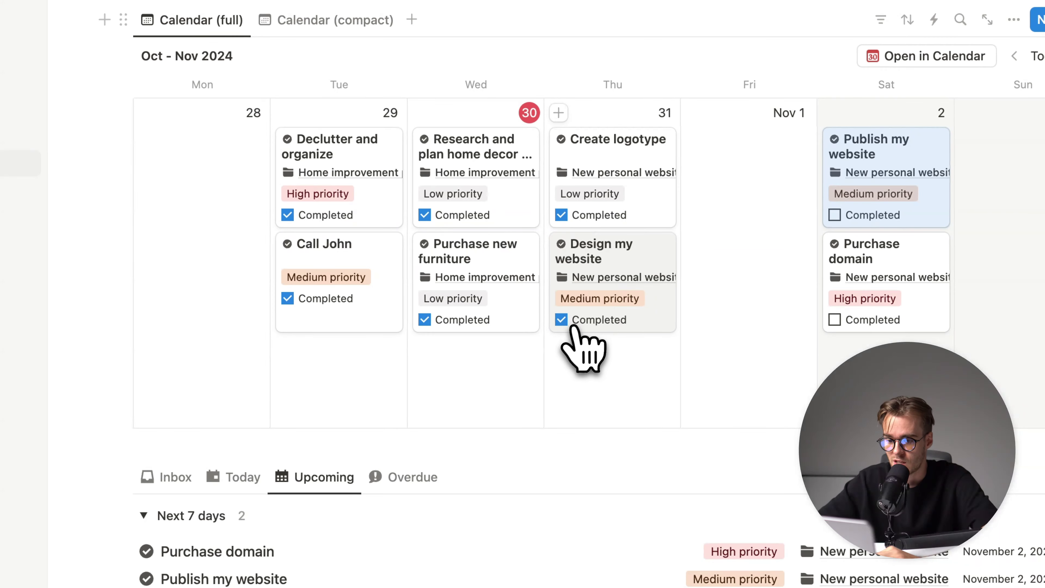
click(562, 320)
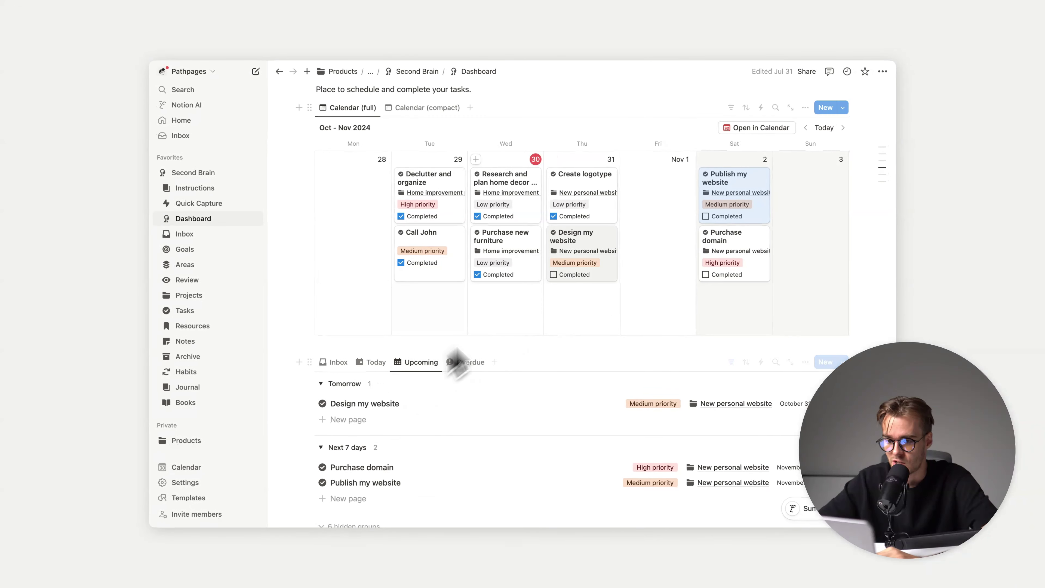
click(553, 216)
View the Today, Overdue and Upcoming task lists, ending on Upcoming
scroll(502, 292, down, 3)
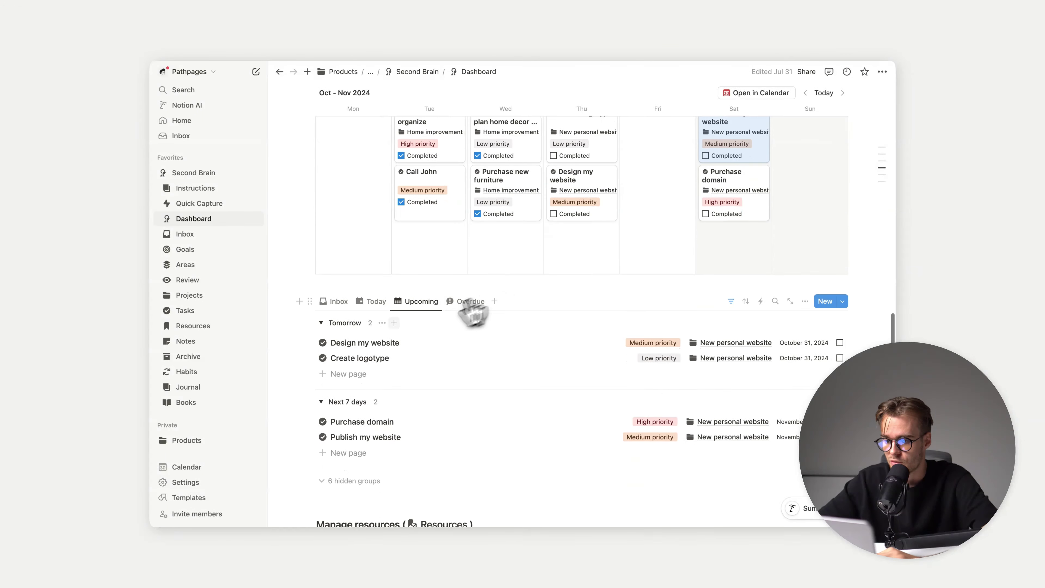
scroll(392, 337, up, 1)
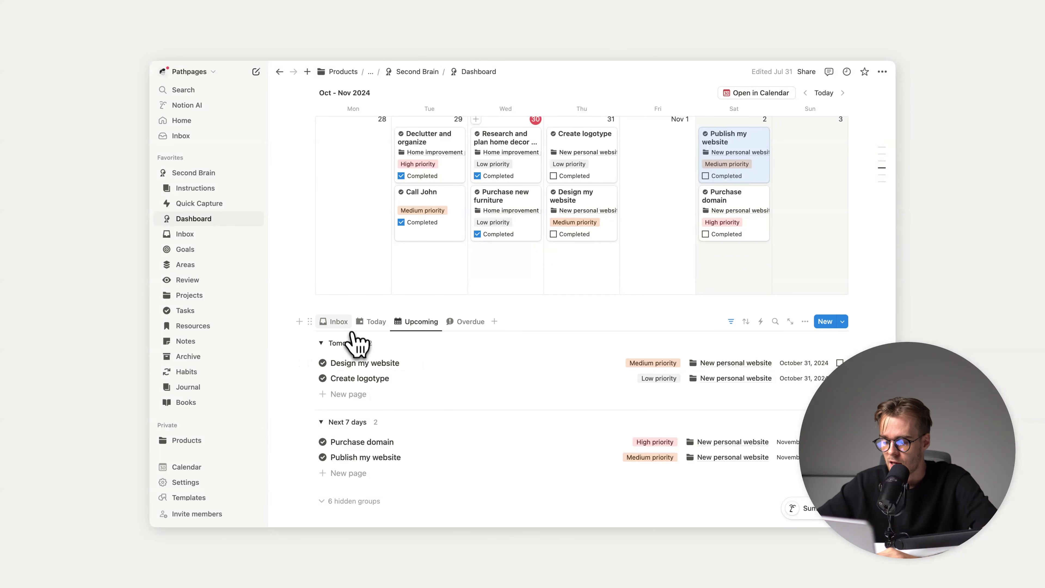
click(375, 321)
click(468, 322)
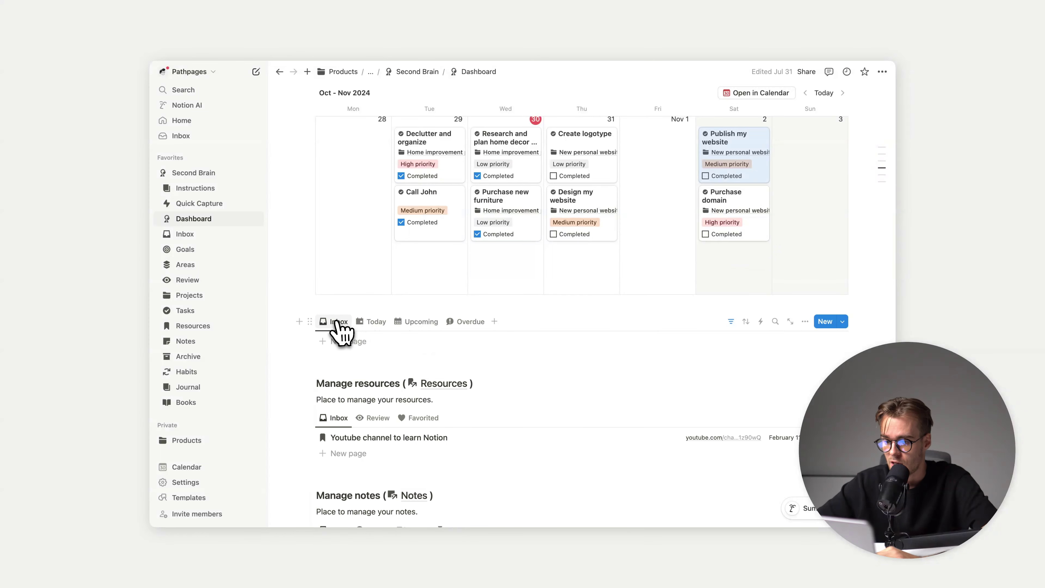
click(409, 324)
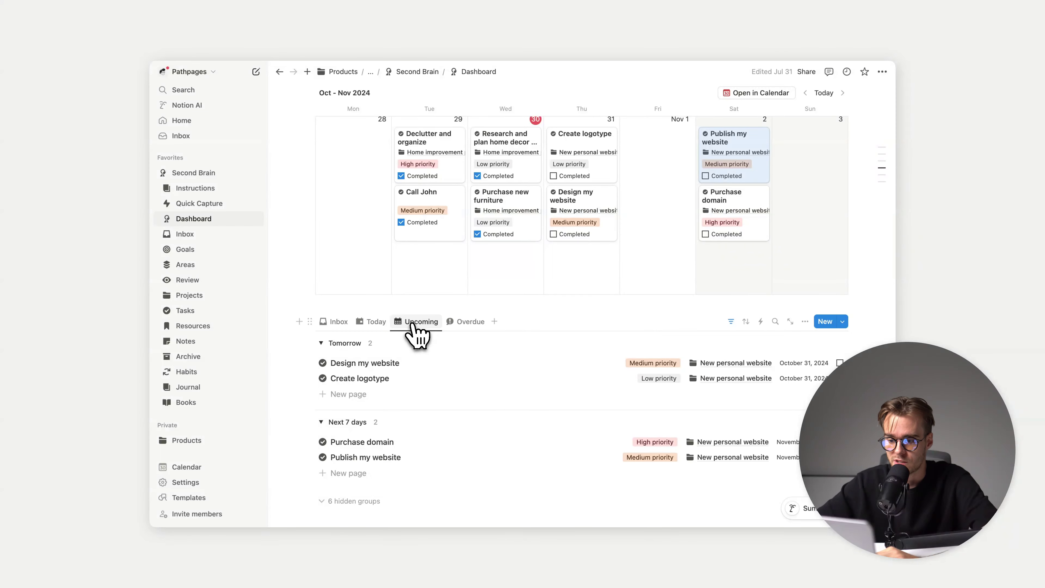
Clear the date on the Design my website task
click(460, 363)
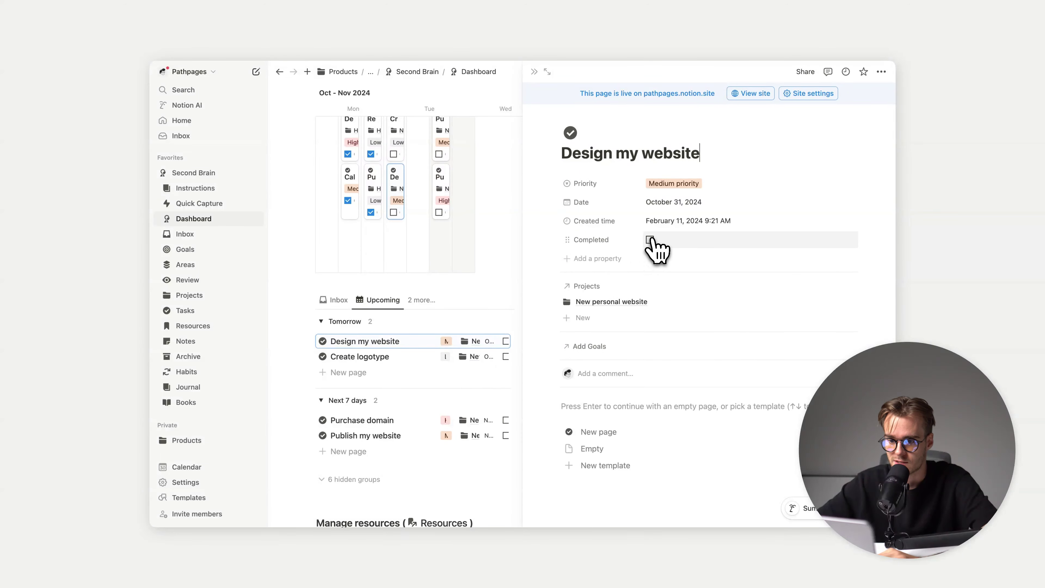
click(666, 202)
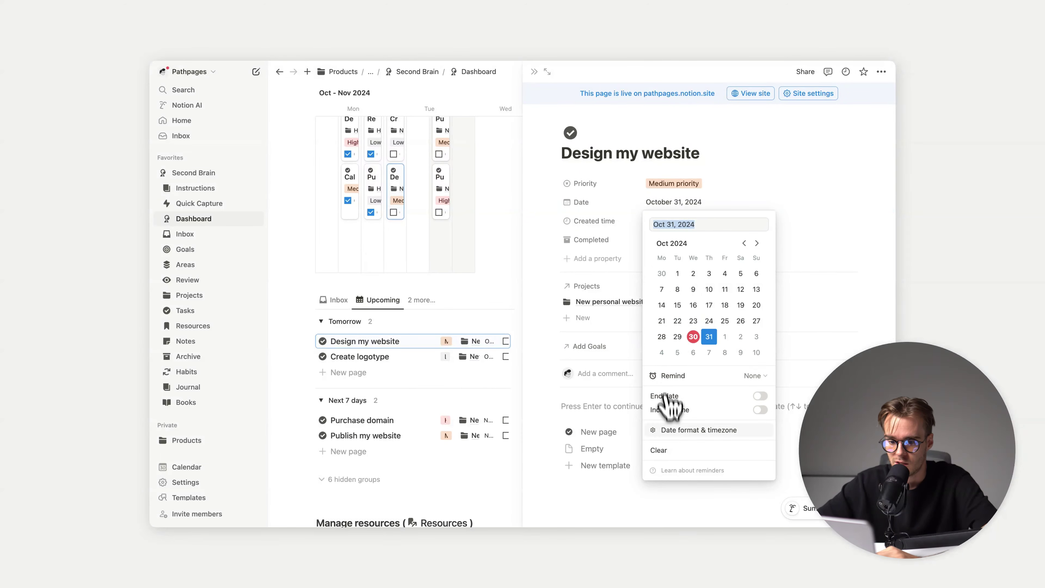
click(666, 451)
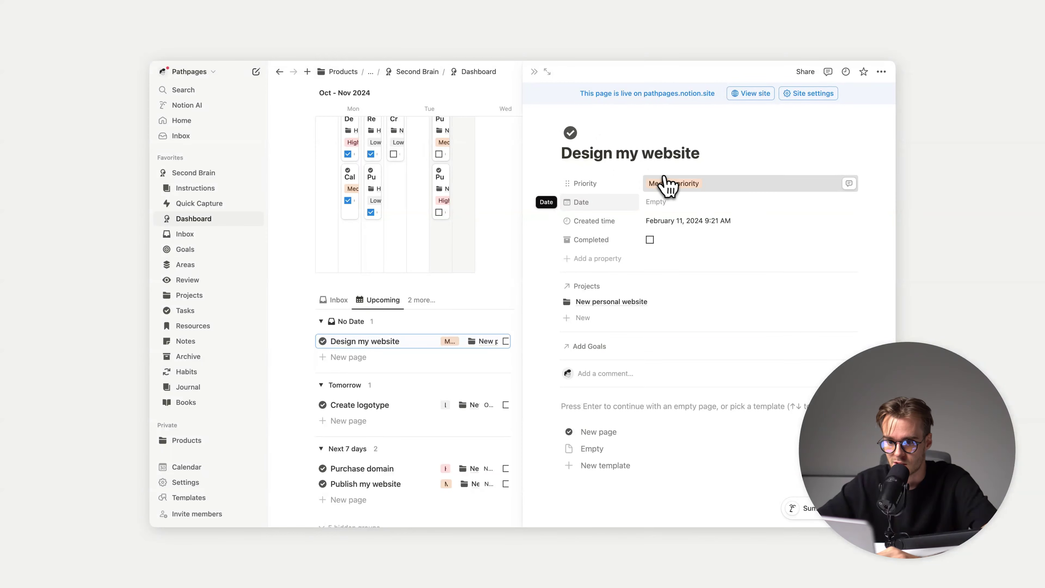
Remove the task's Medium priority and view it in the tasks Inbox list
click(662, 186)
click(706, 184)
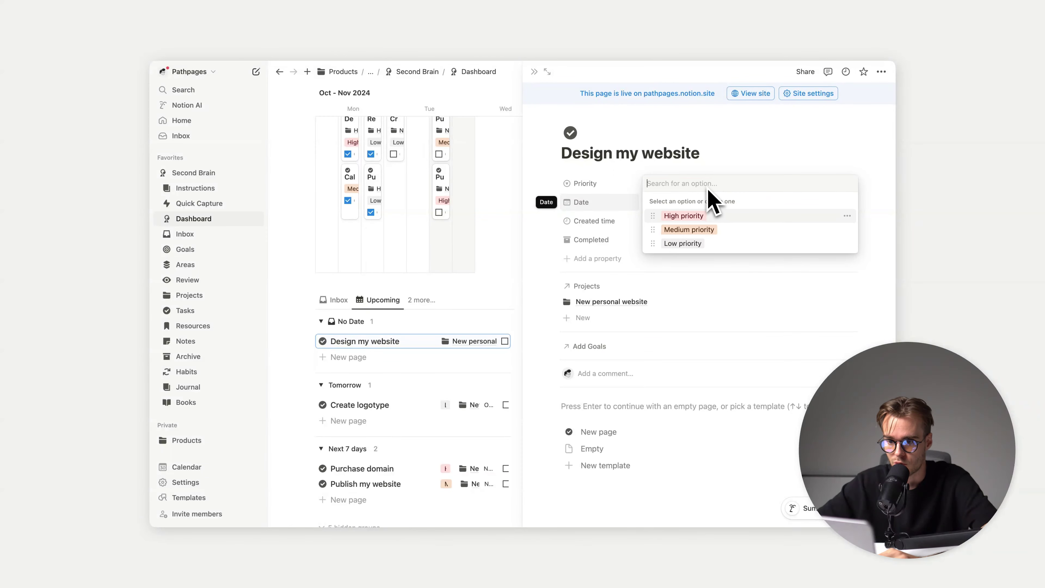
click(626, 168)
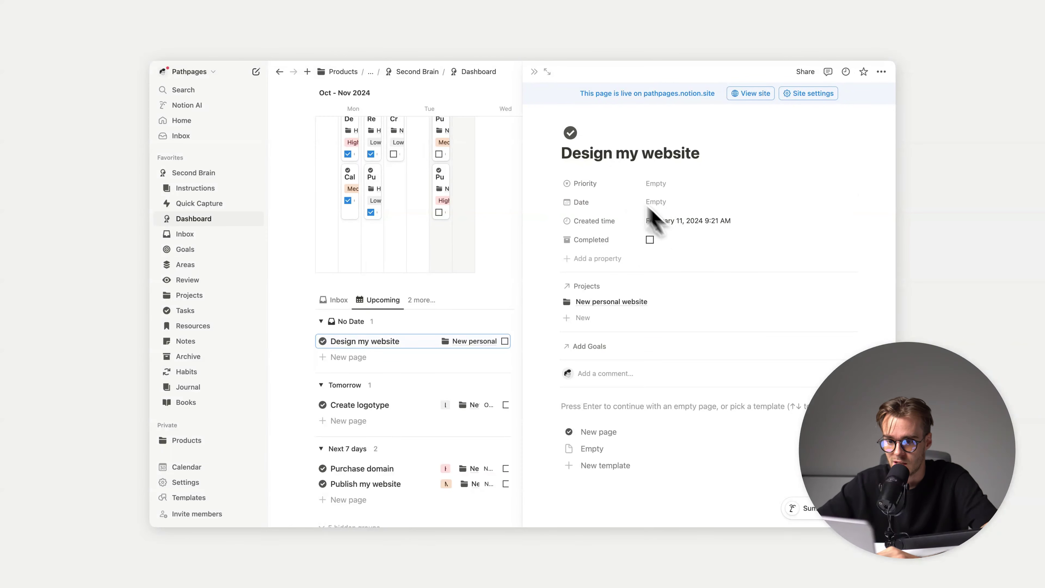
click(533, 71)
click(338, 321)
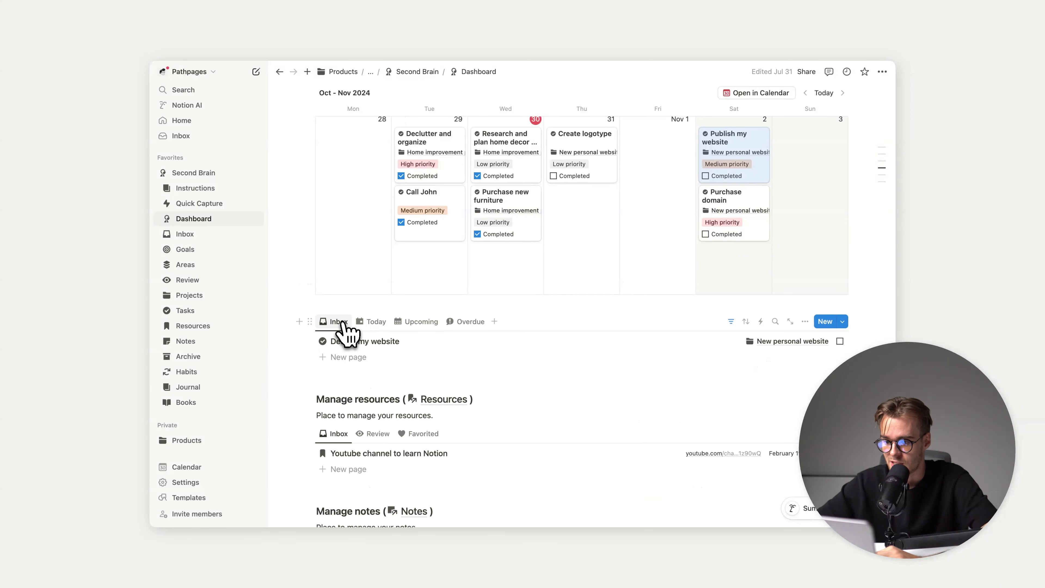
scroll(378, 348, up, 3)
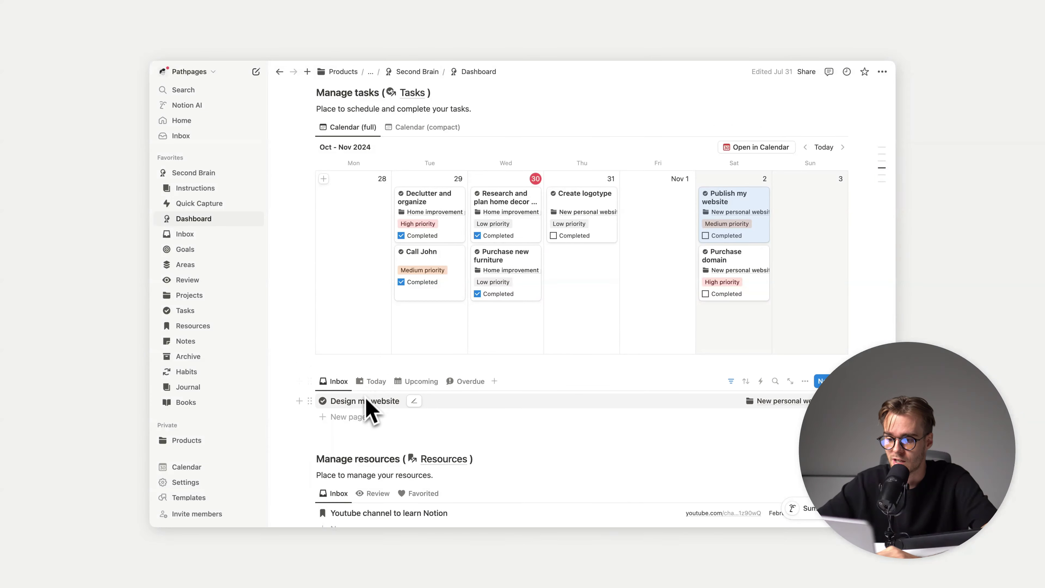
Drag Design my website onto Friday Nov 1 and switch to the Calendar (compact) view
drag(361, 407, 655, 264)
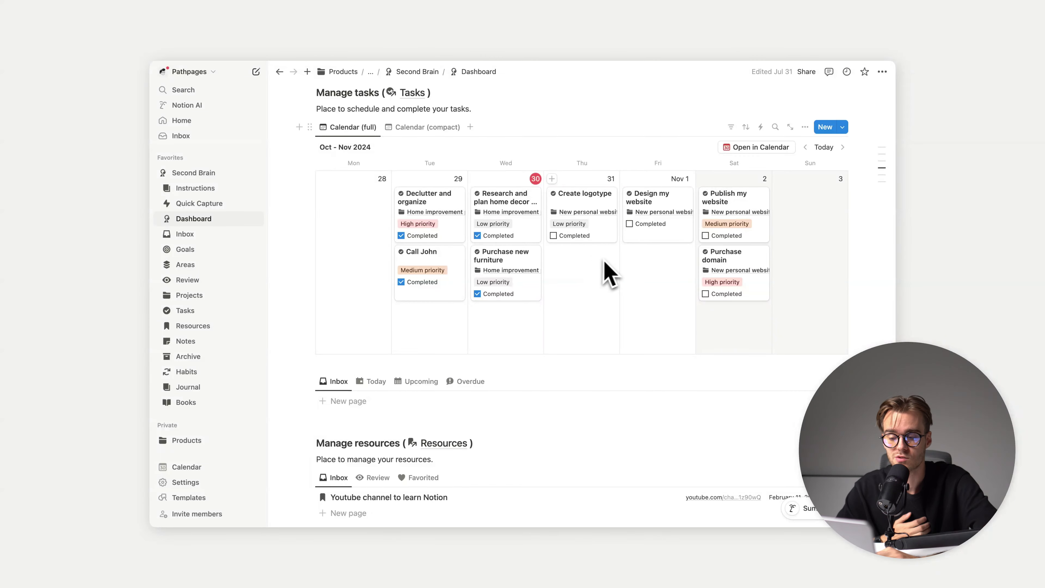
click(430, 130)
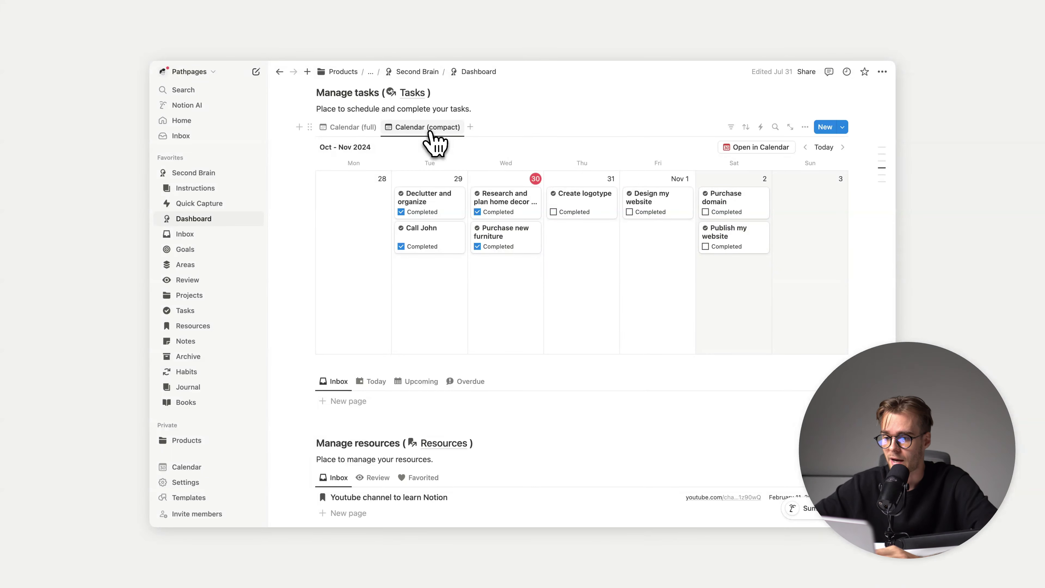
scroll(430, 136, down, 5)
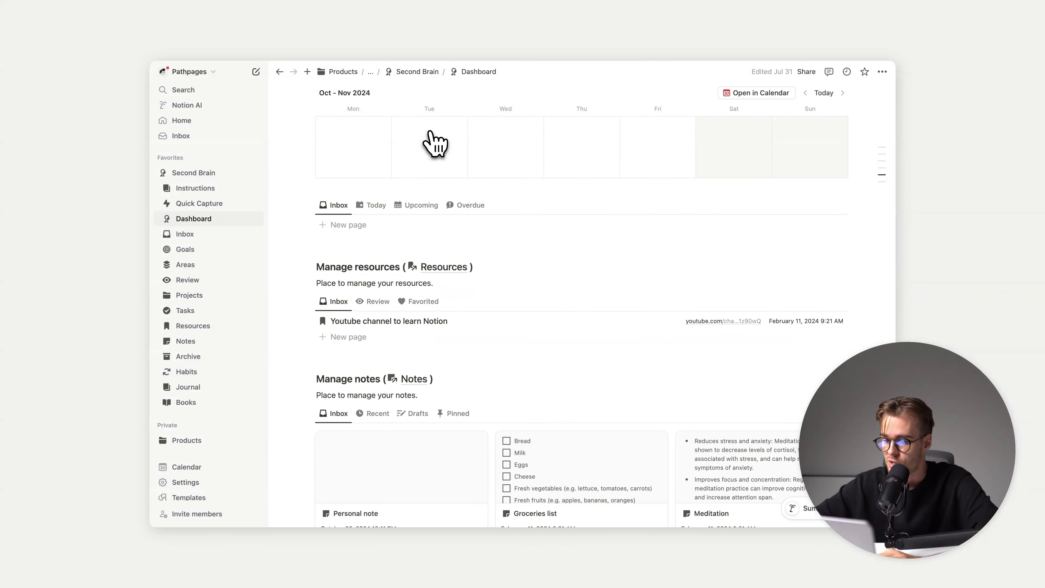
Preview the Youtube channel to learn Notion resource and close it
click(370, 322)
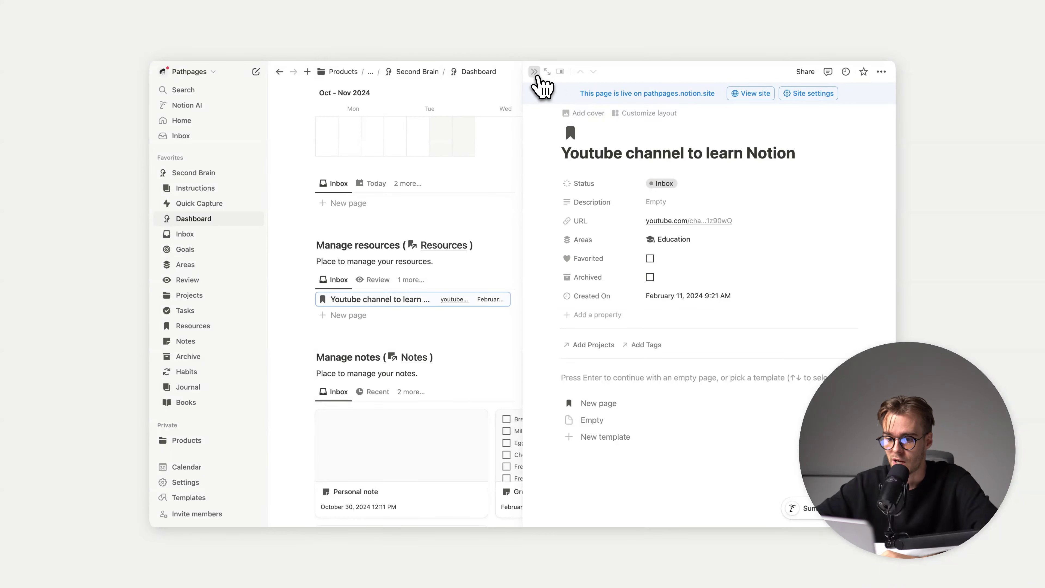
click(520, 144)
scroll(510, 276, down, 5)
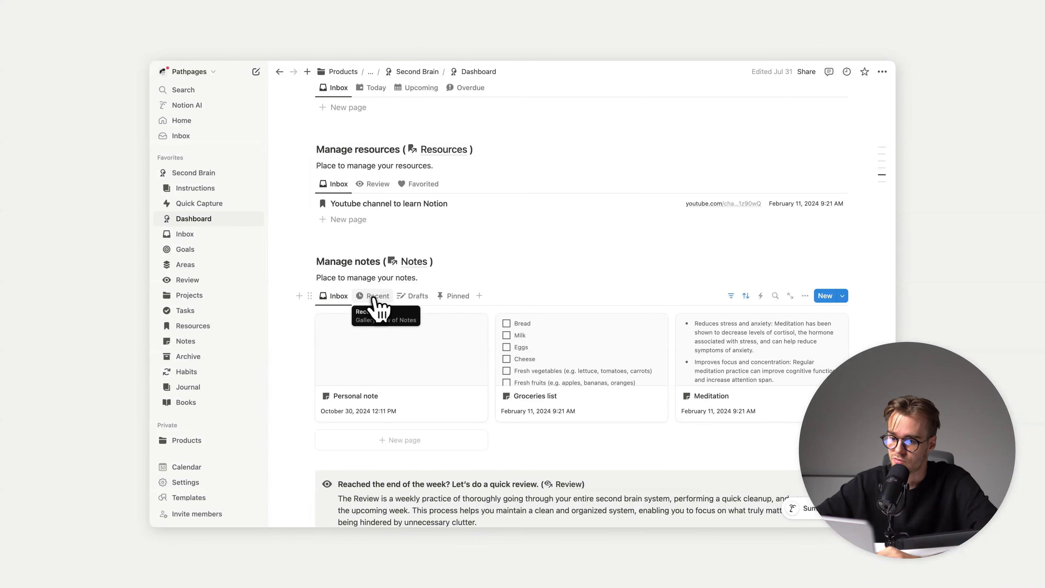
Switch Manage notes to Drafts then Pinned, preview How to declutter home, then open Inbox
click(416, 297)
click(457, 296)
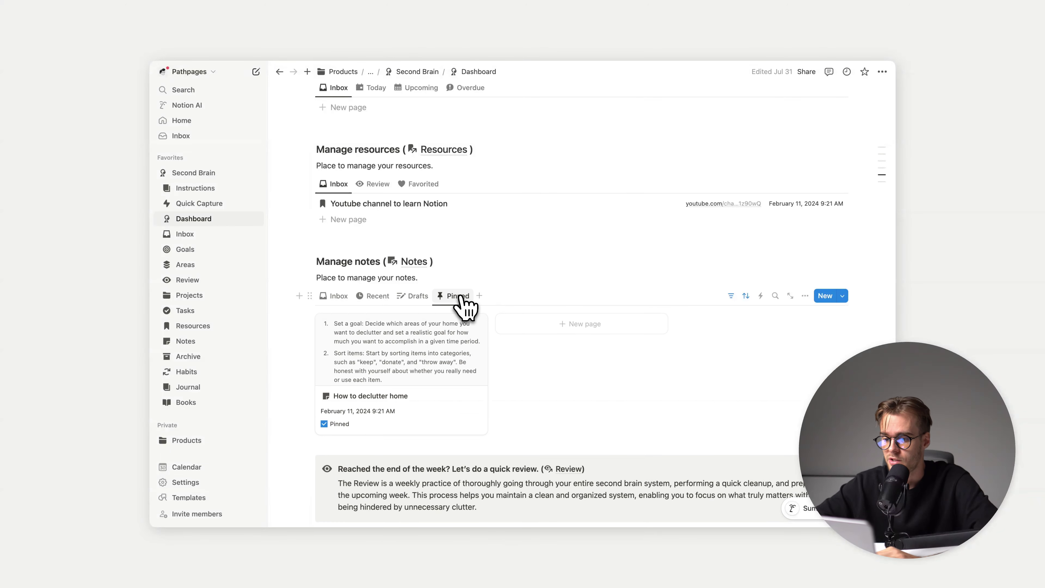
scroll(463, 302, down, 2)
click(450, 304)
scroll(560, 310, down, 5)
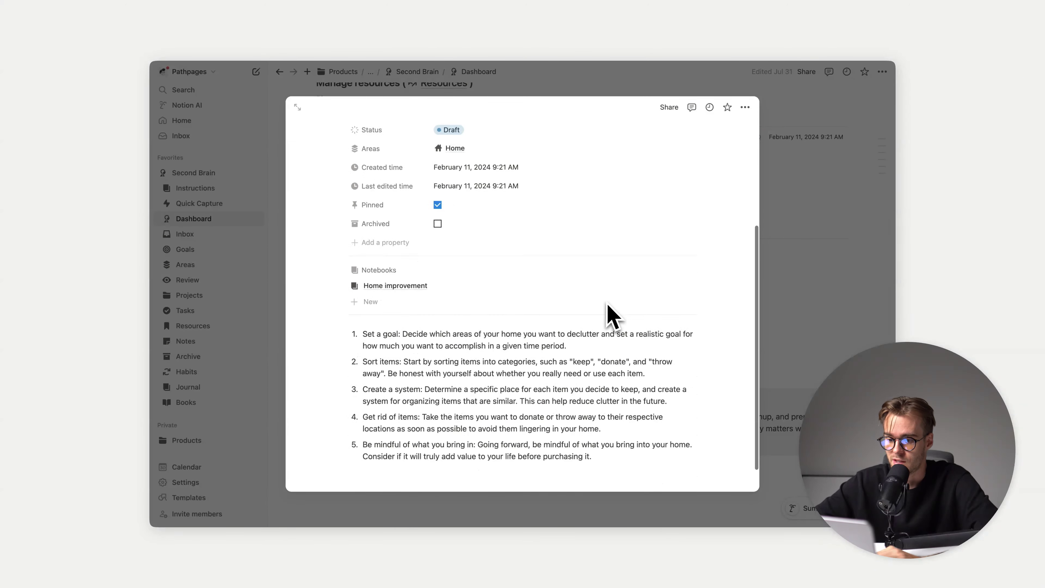
click(820, 321)
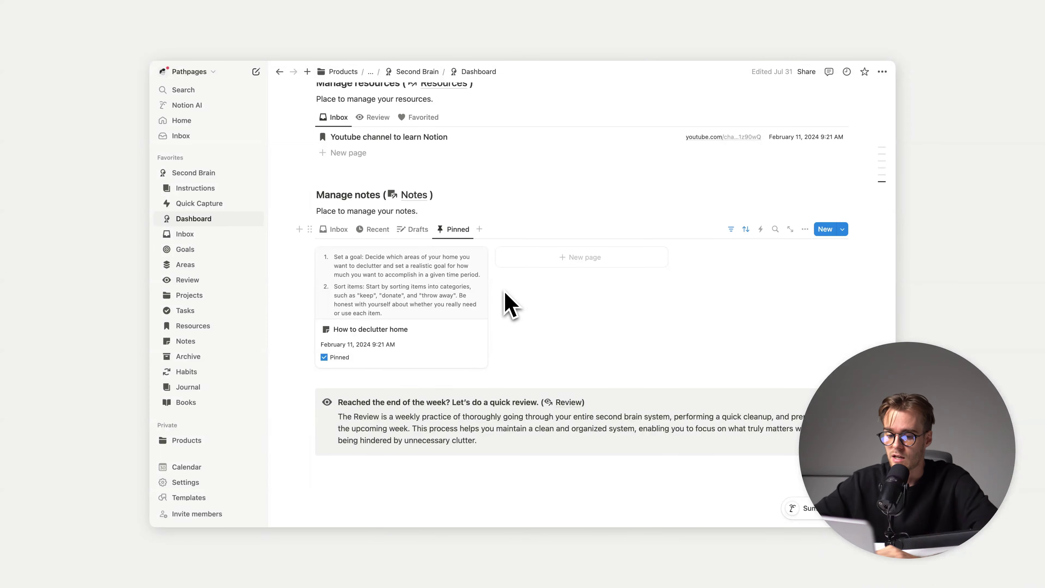
scroll(507, 303, down, 3)
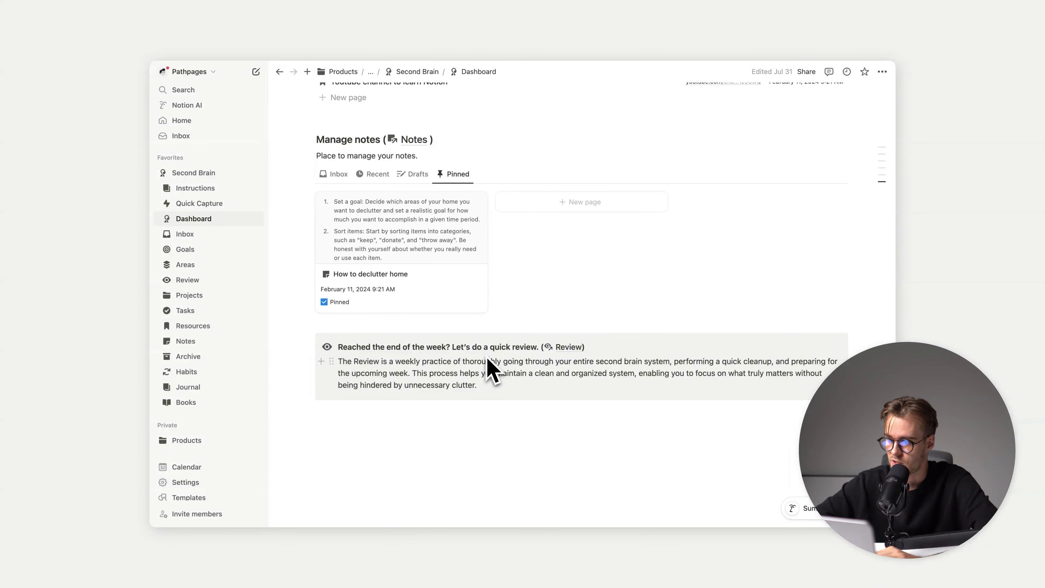
click(206, 234)
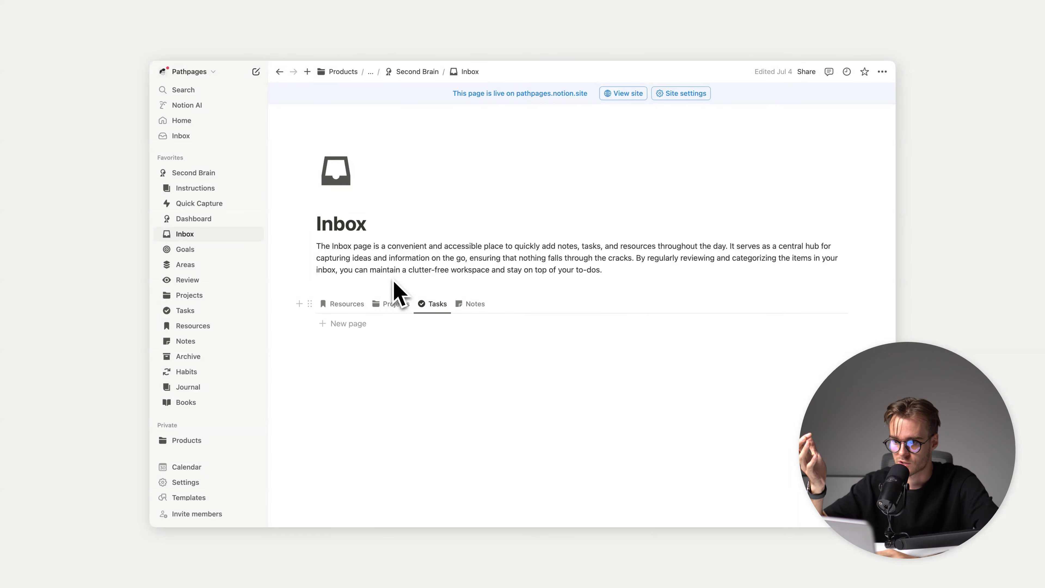
Show the Inbox page's Resources list with the Youtube channel to learn Notion entry
click(355, 304)
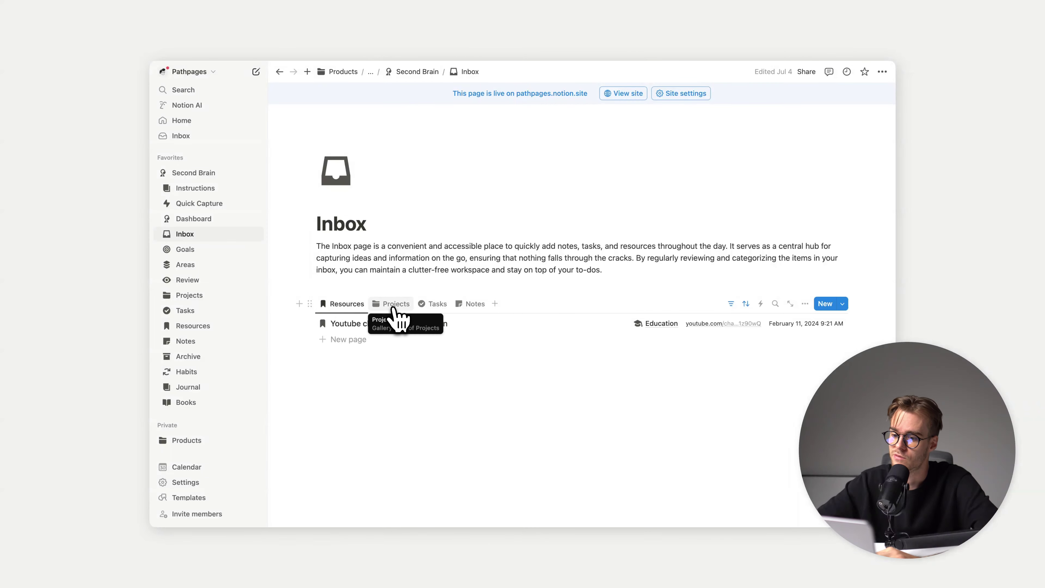
Try the Goals page views (by status, by quarter, in progress, not started, all), then open Areas
click(214, 250)
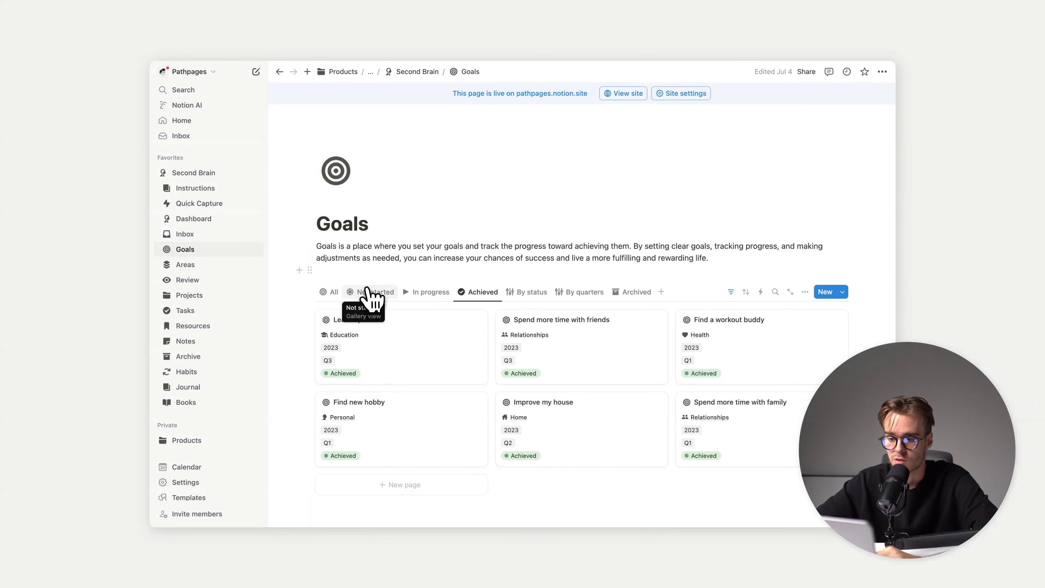
click(527, 293)
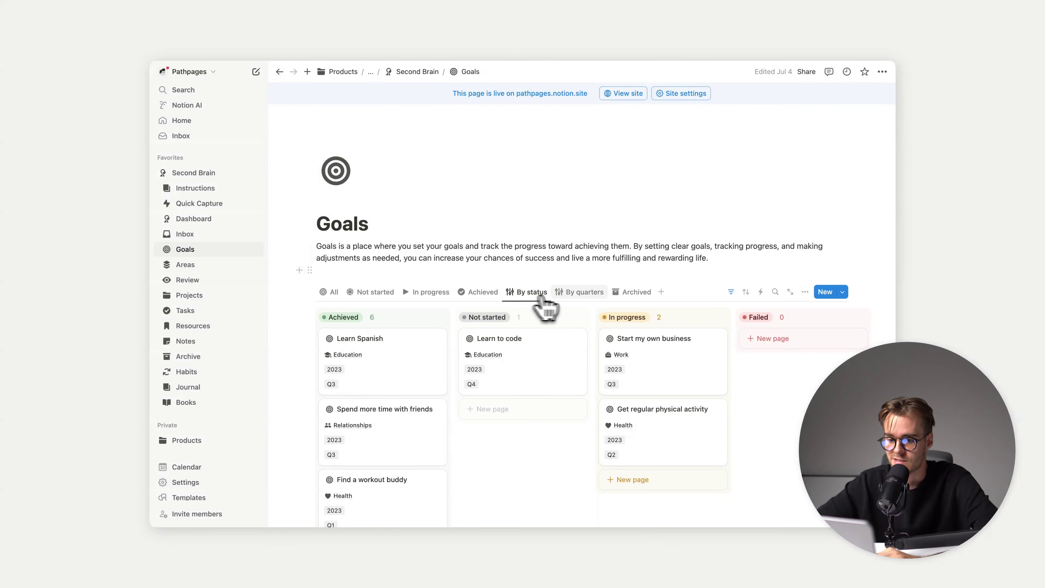
click(581, 293)
click(444, 293)
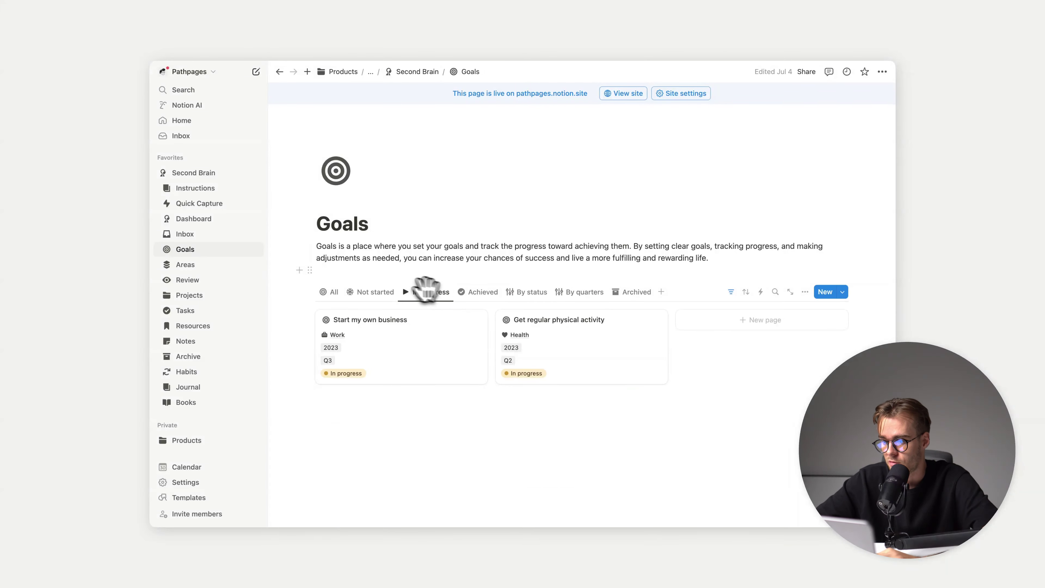
click(372, 292)
click(333, 292)
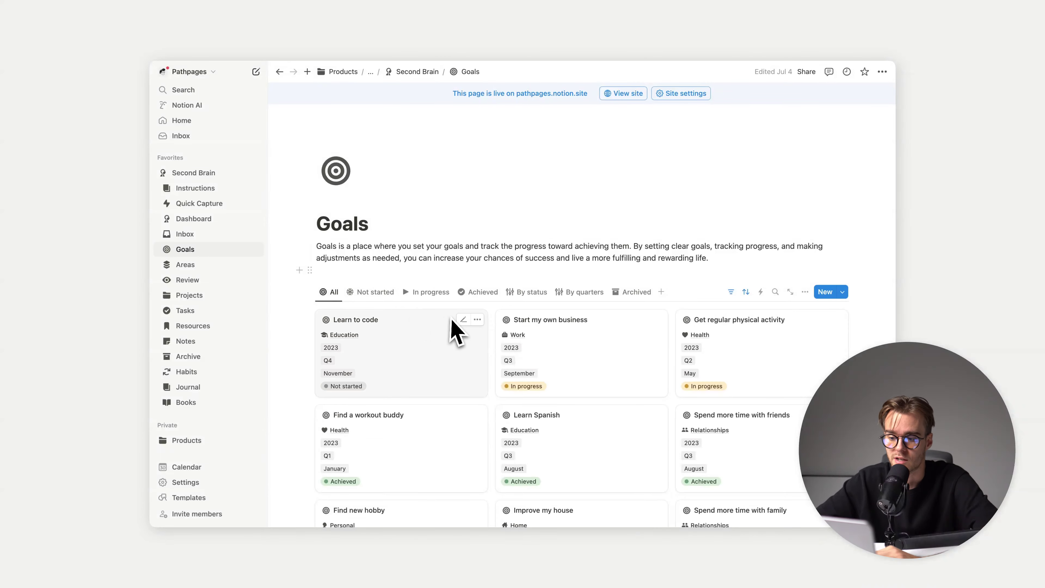
scroll(453, 321, down, 3)
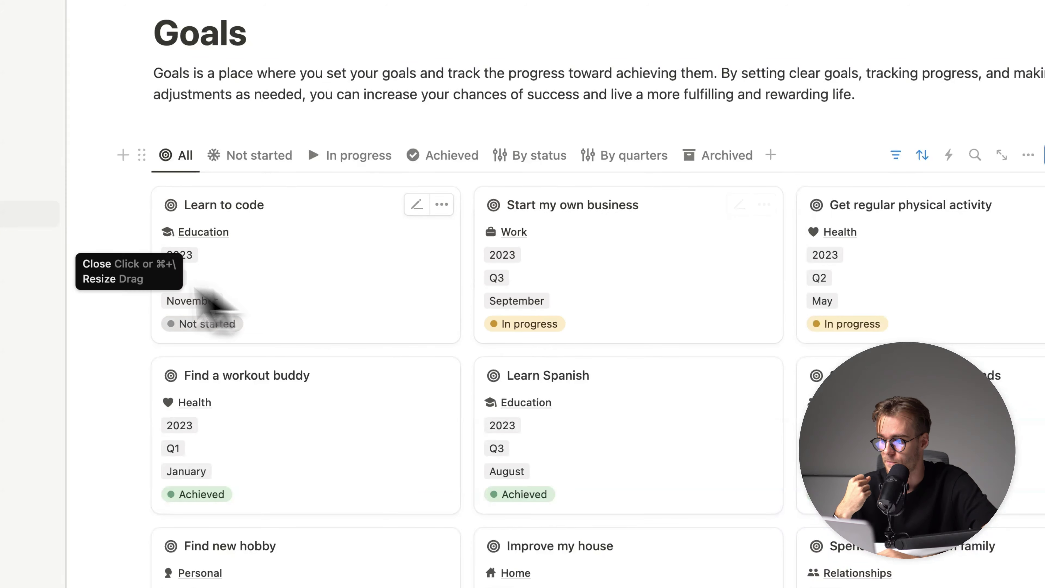
click(14, 272)
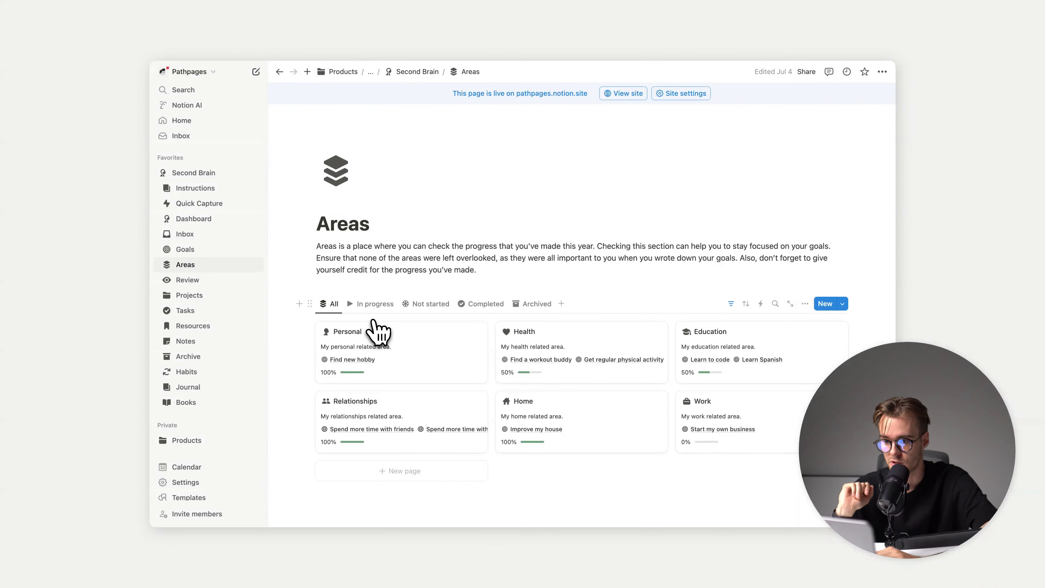
click(426, 350)
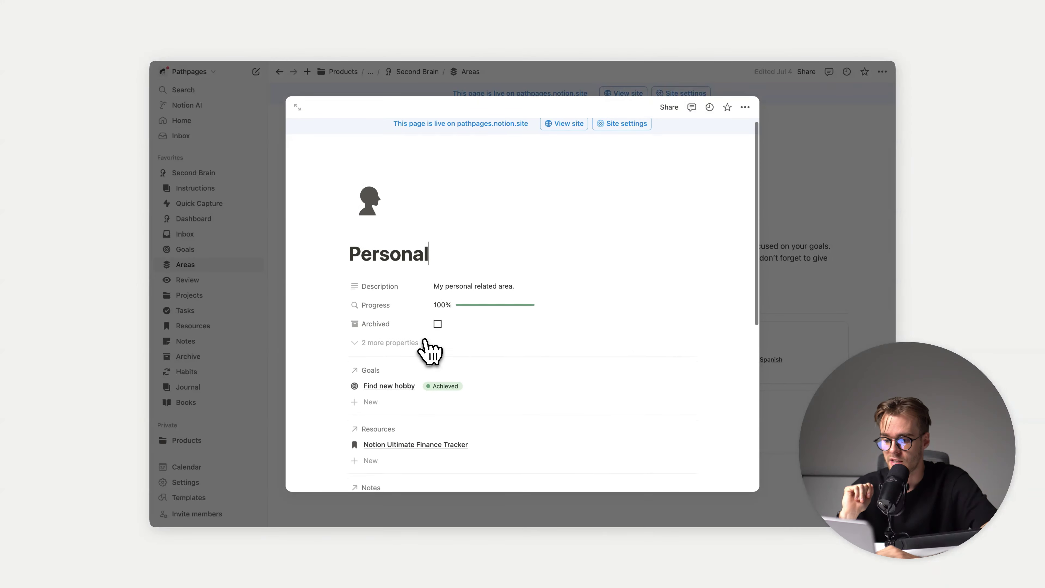
scroll(426, 350, down, 5)
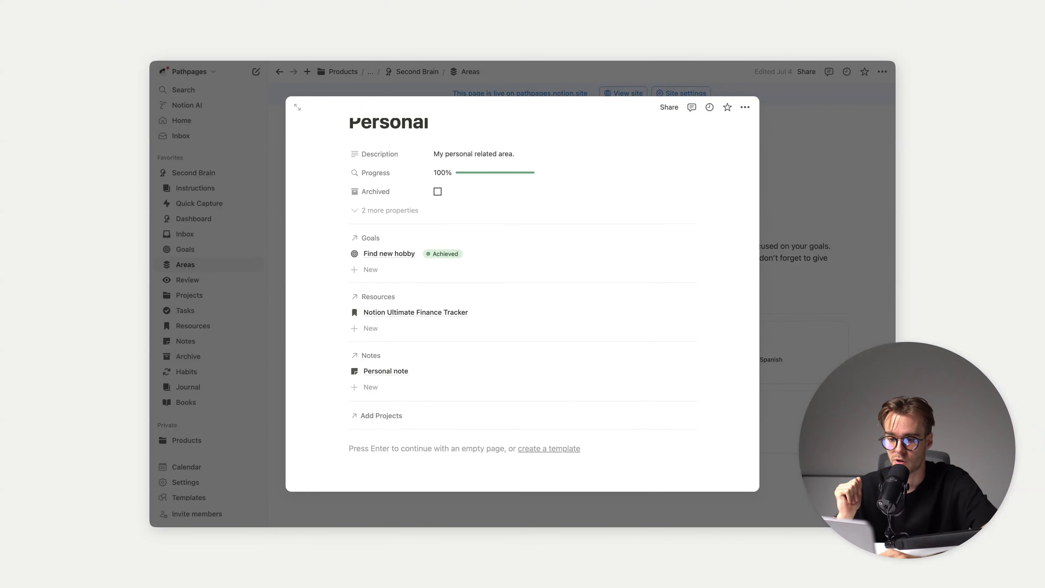
click(773, 372)
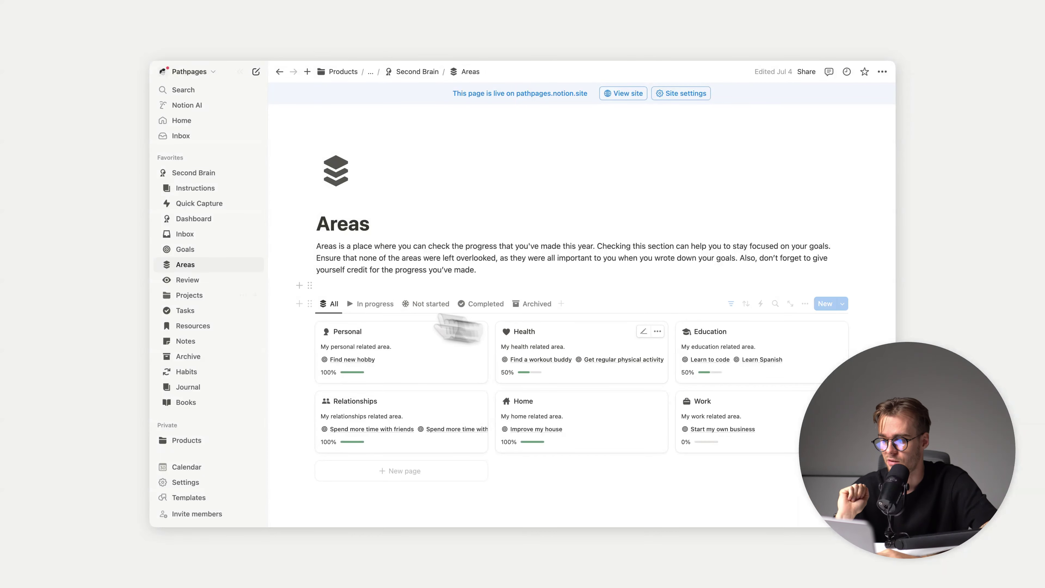
On the Review page, mark the Home improvement plan project in Cleanup as Archived
click(226, 281)
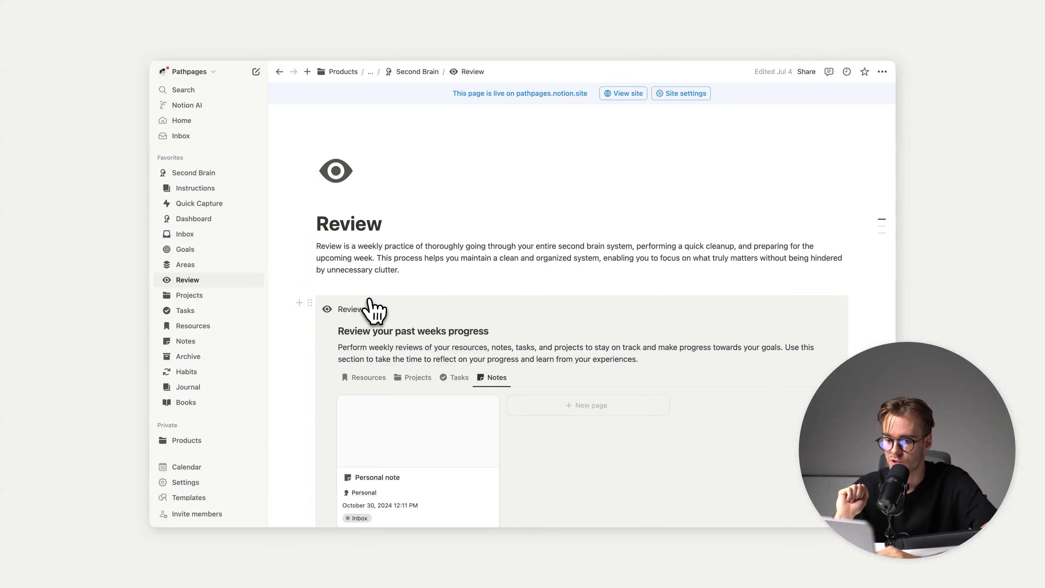
scroll(370, 329, down, 3)
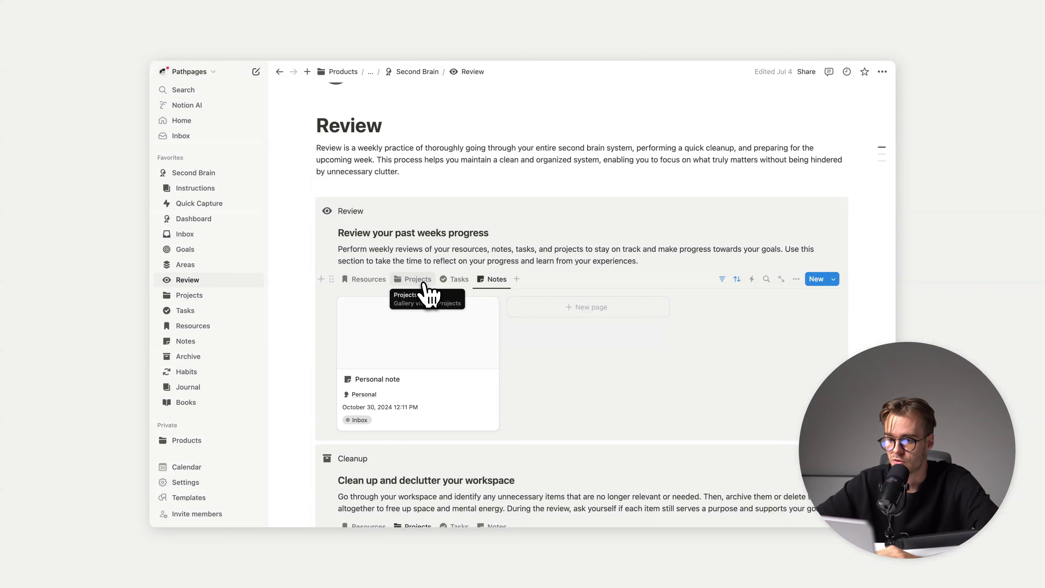
scroll(426, 293, down, 5)
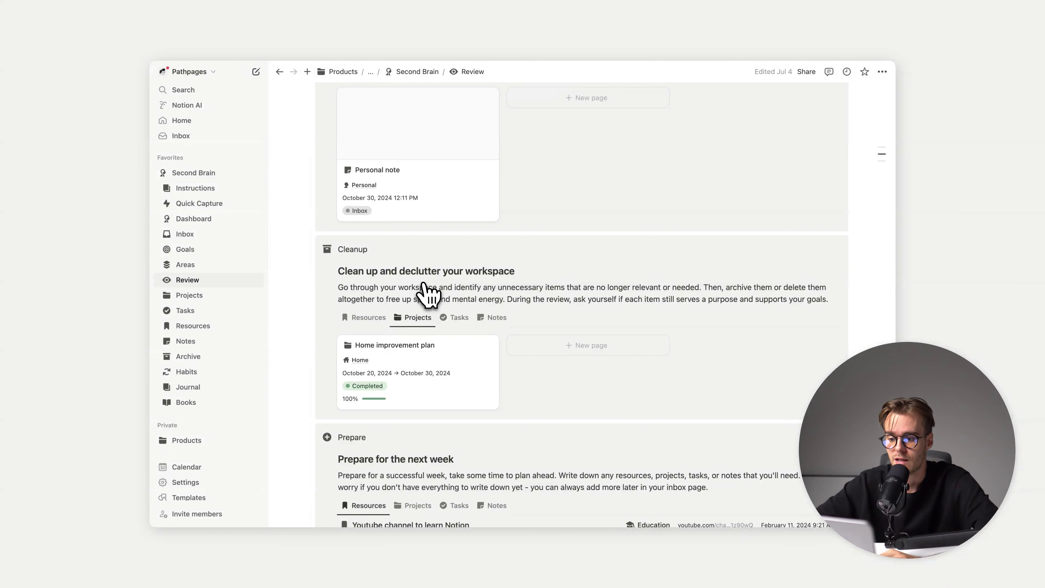
click(427, 394)
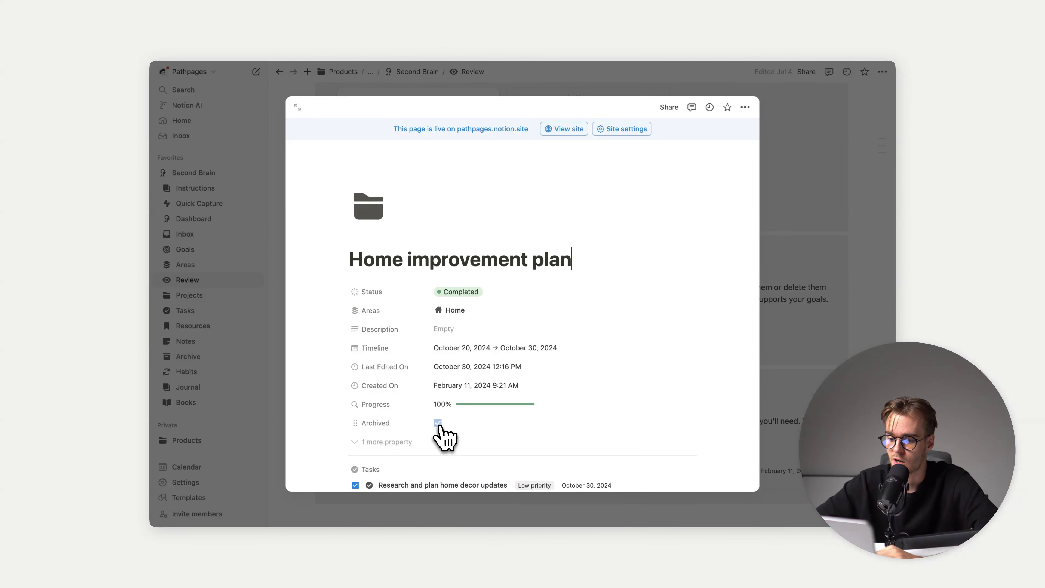
click(438, 424)
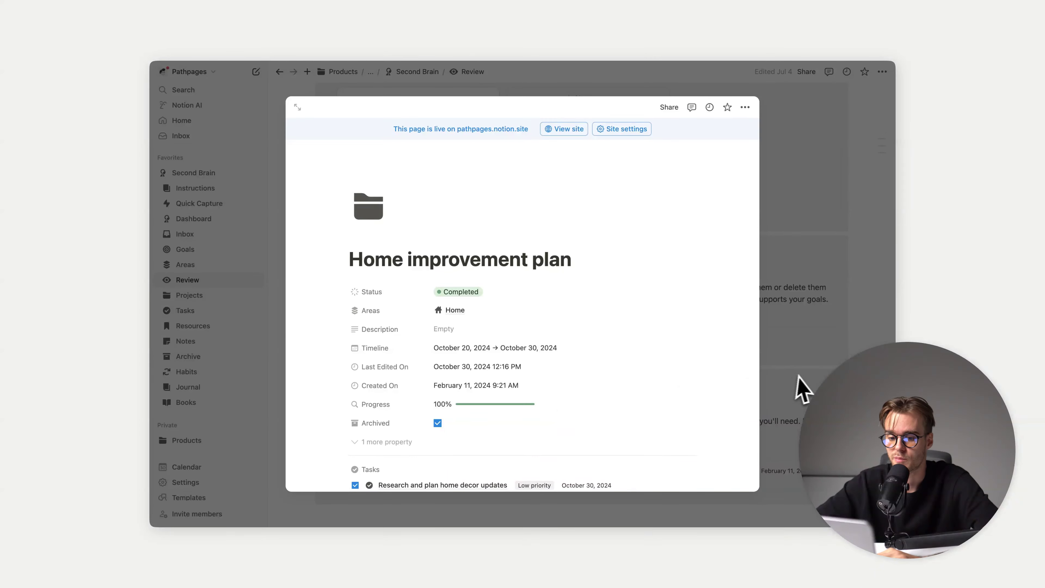
click(802, 389)
scroll(479, 380, down, 3)
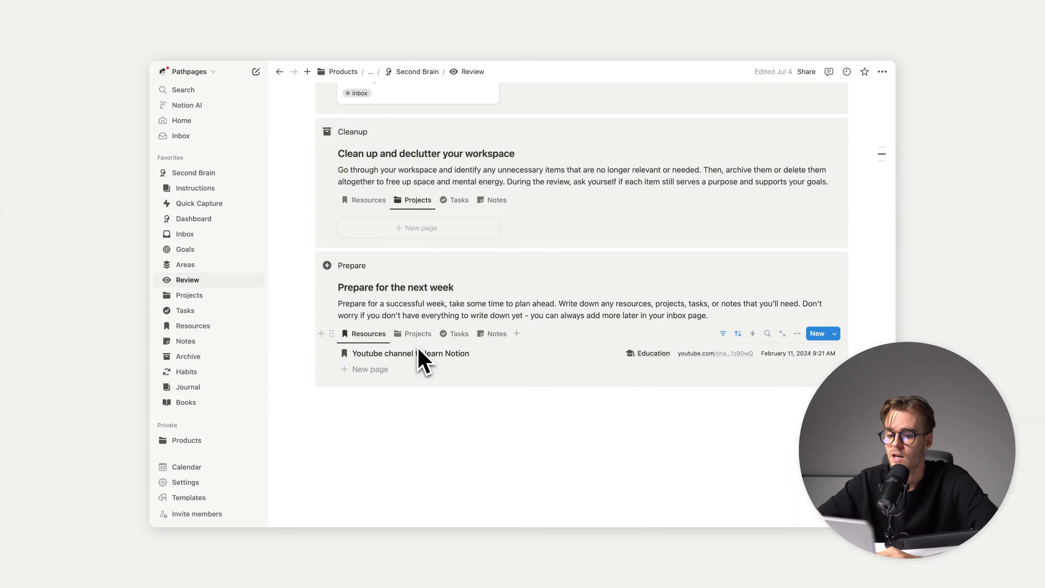
On the Projects timeline, move New personal website to run October 26 – November 4, 2024
click(230, 295)
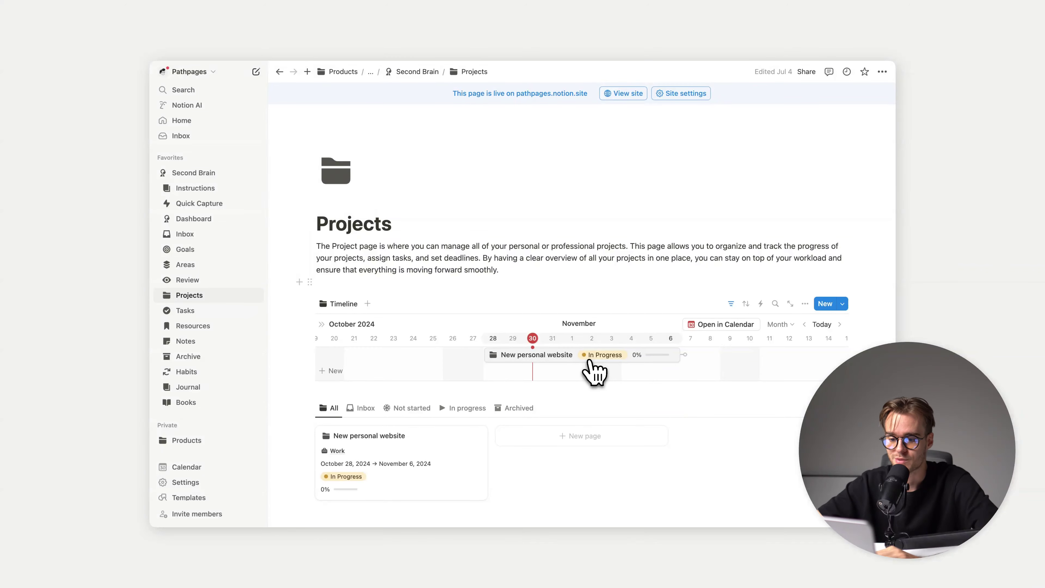
drag(576, 365, 514, 359)
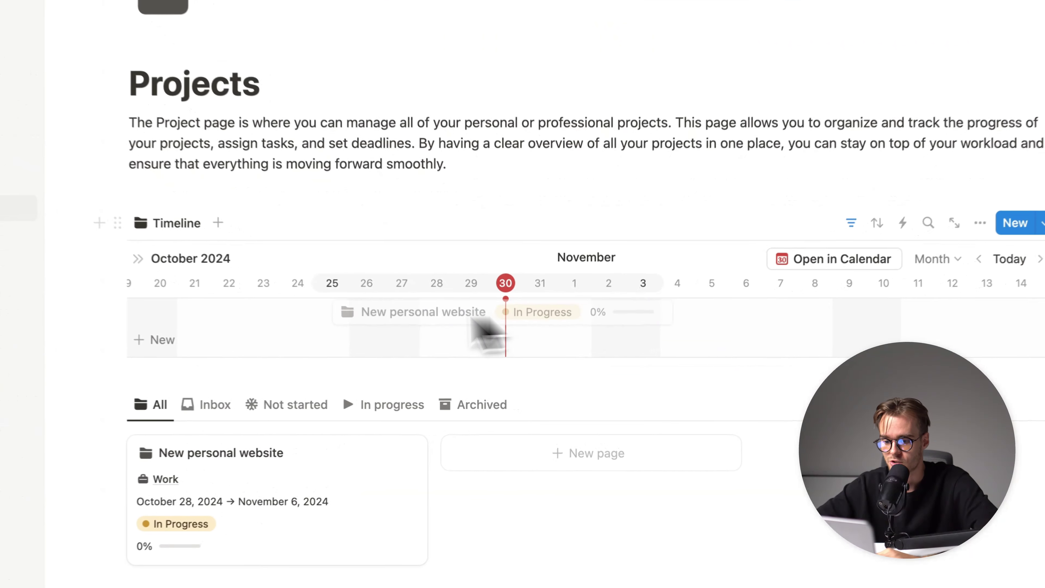
drag(474, 319, 583, 332)
drag(701, 309, 862, 312)
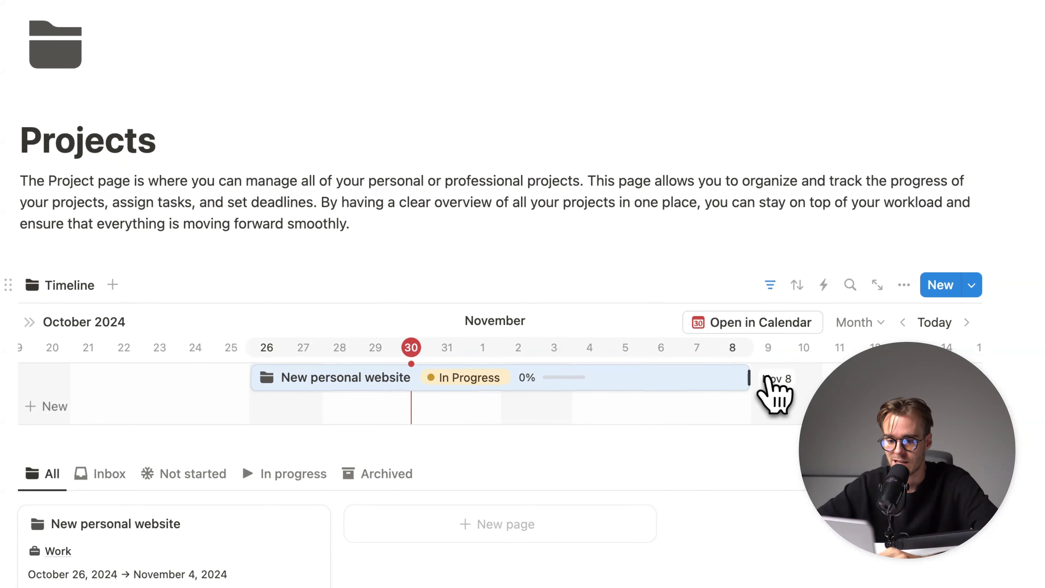
drag(767, 380, 611, 366)
click(564, 222)
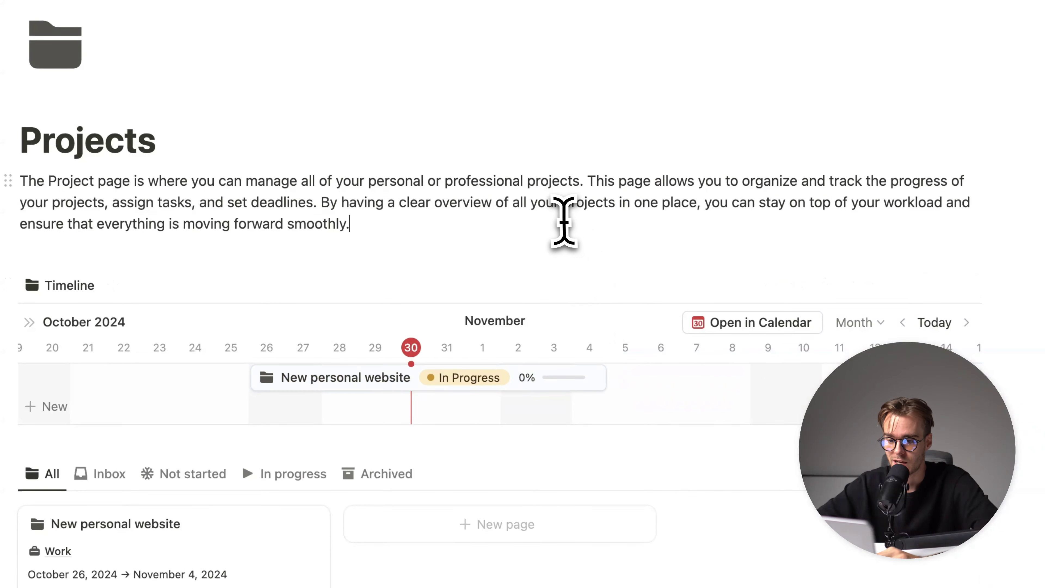
Open New personal website alongside and check, then uncheck, its Design my website and Purchase domain tasks
click(403, 375)
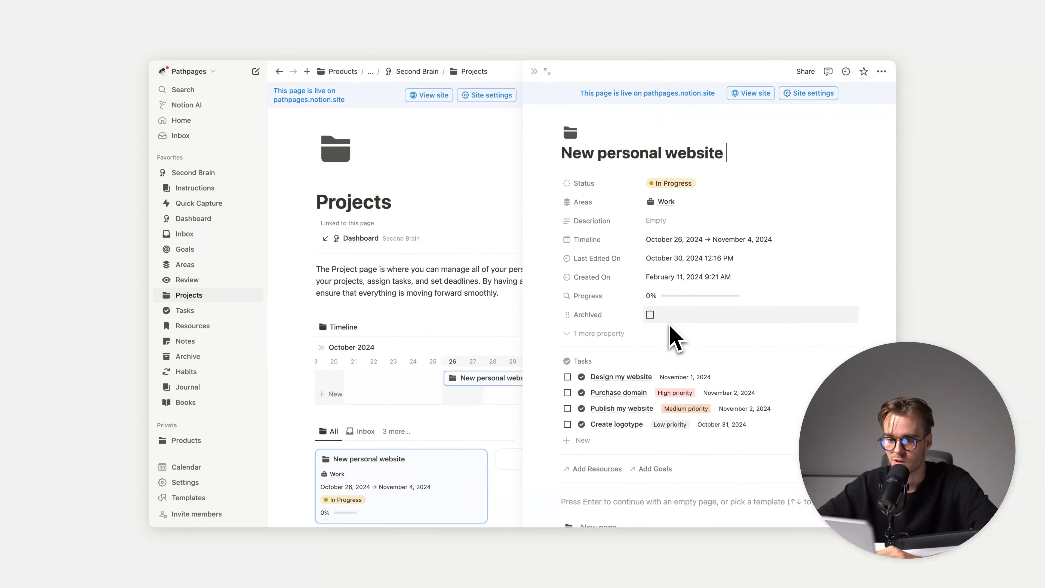
scroll(674, 337, down, 5)
scroll(625, 334, up, 3)
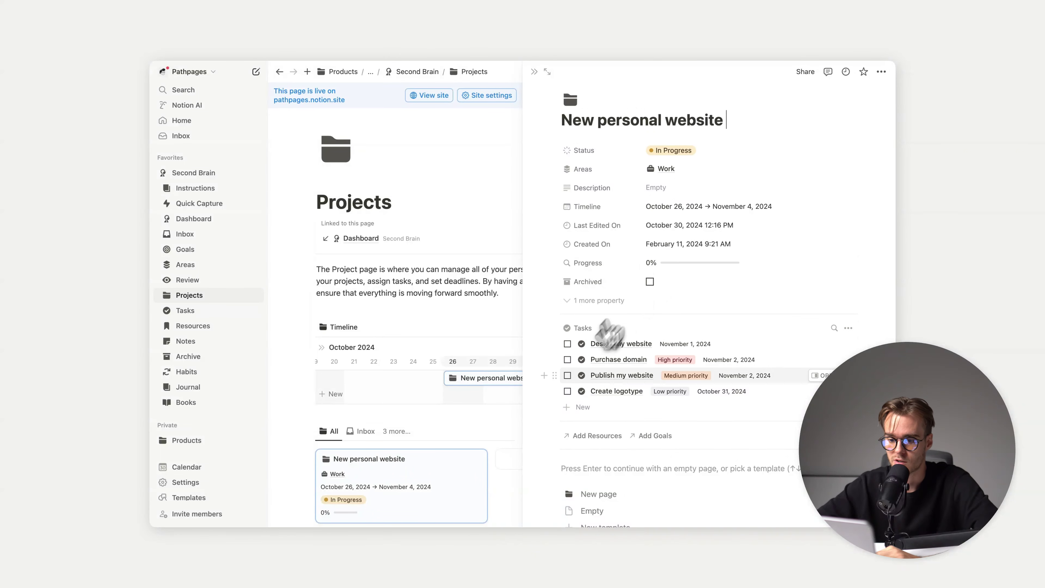
click(568, 343)
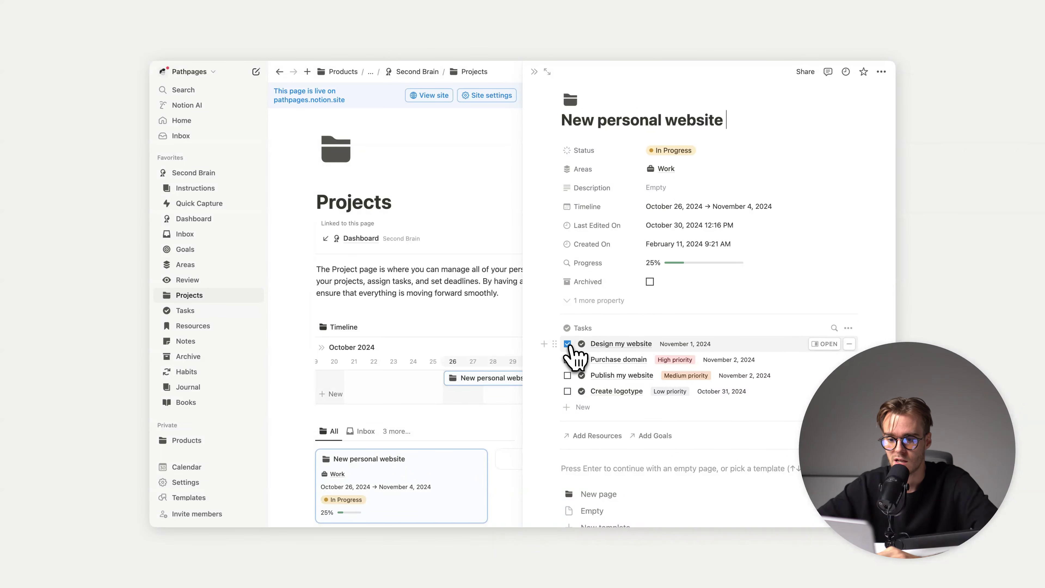
click(568, 360)
click(567, 343)
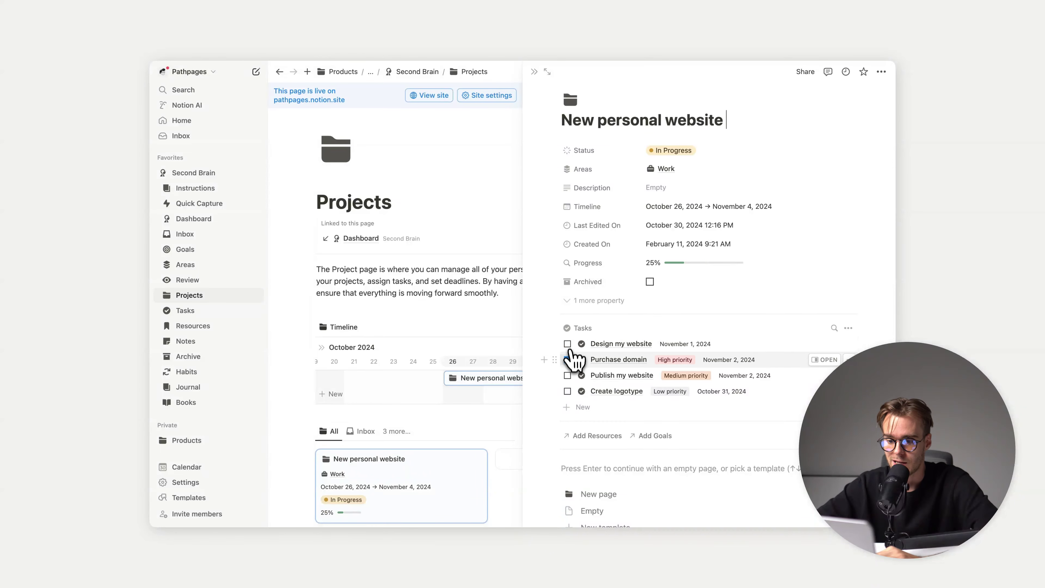
click(568, 359)
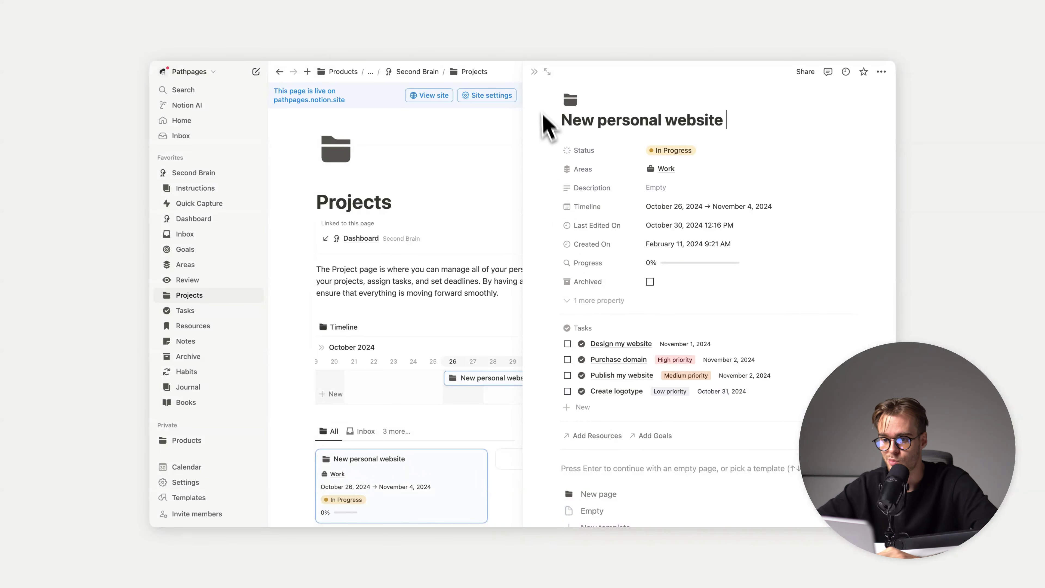
Close the project panel and browse the Inbox, Not started and In progress views to Archived
click(534, 71)
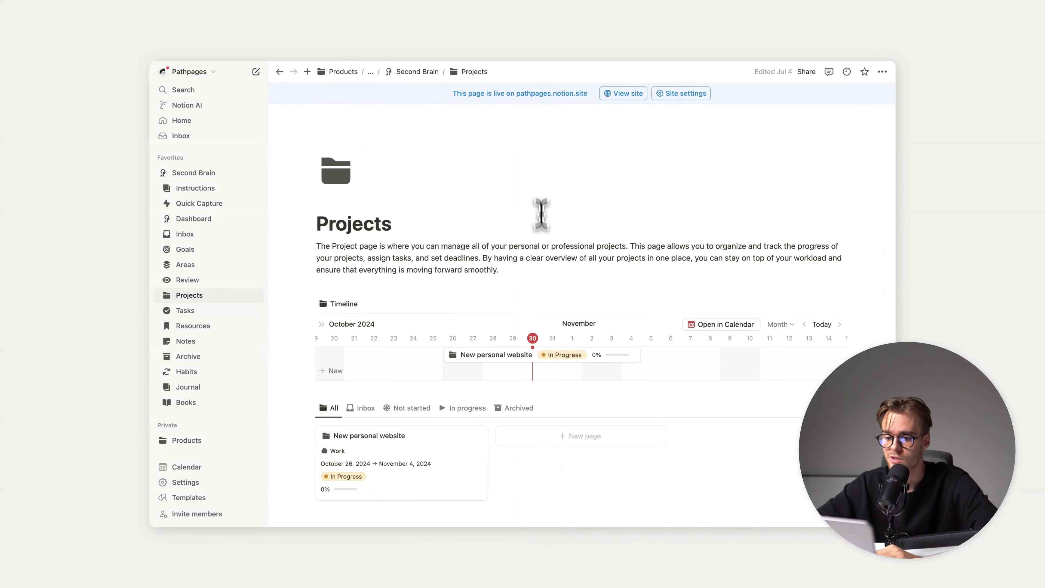
click(544, 259)
scroll(544, 263, down, 2)
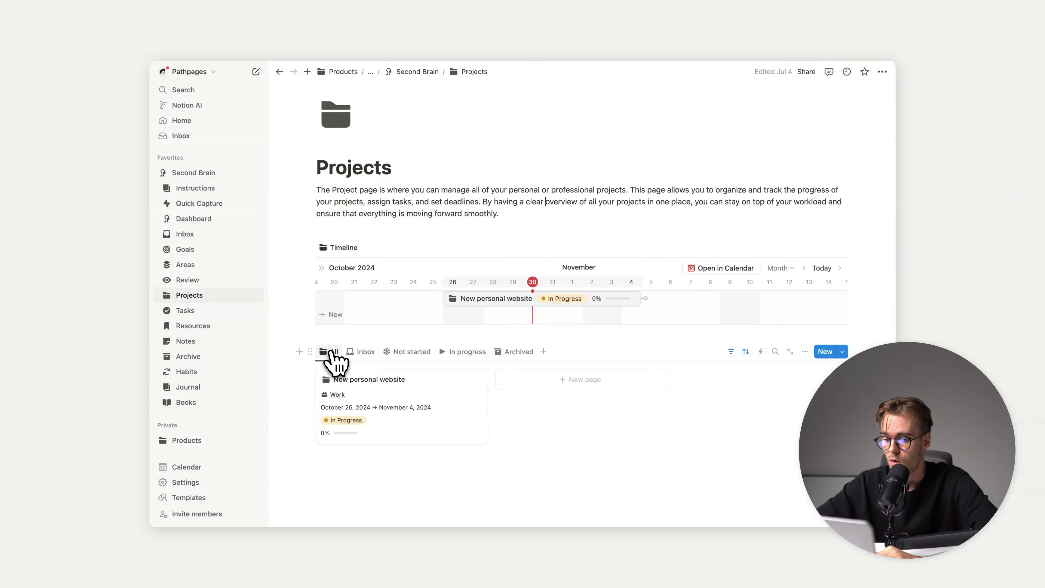
click(364, 353)
click(407, 353)
click(473, 354)
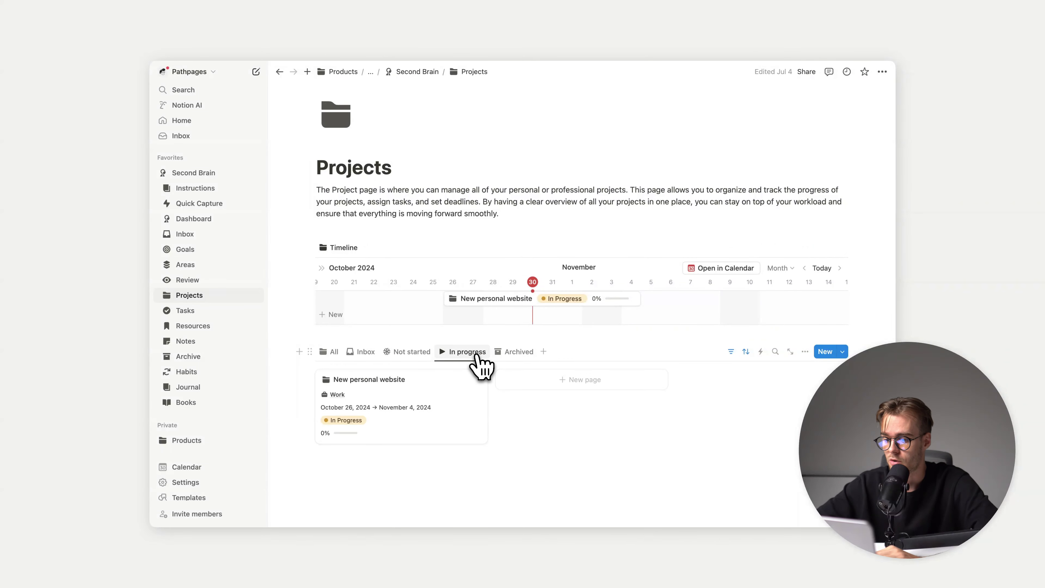
click(517, 353)
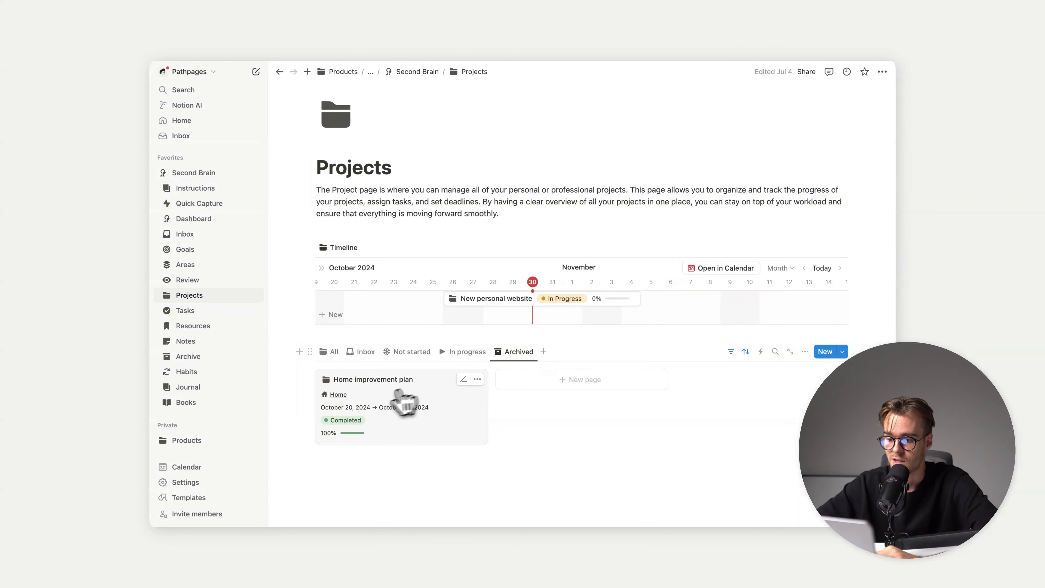
Untick Archived on Home improvement plan so it returns to the timeline as Completed
click(434, 403)
click(438, 423)
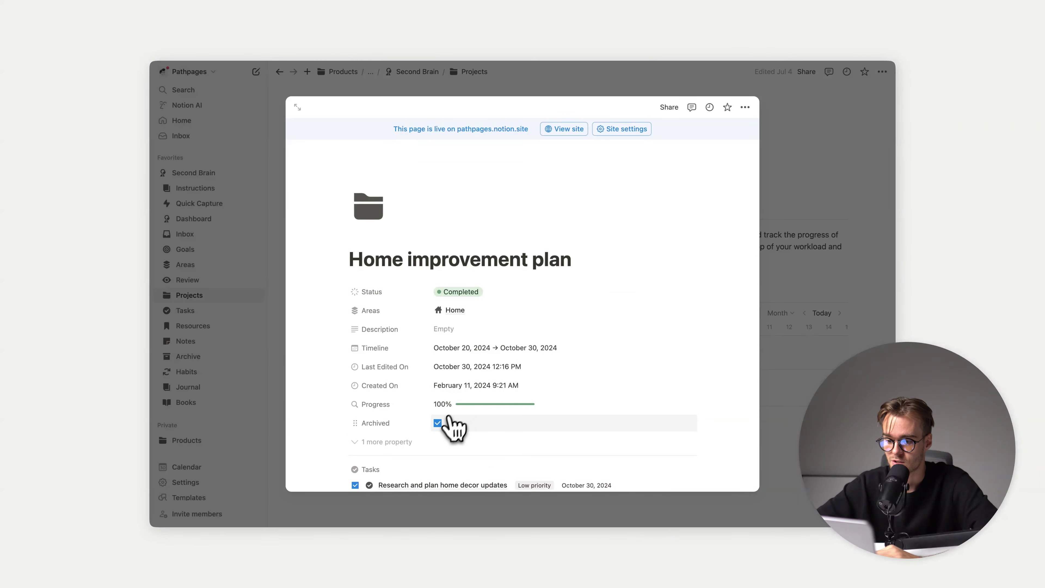
click(785, 401)
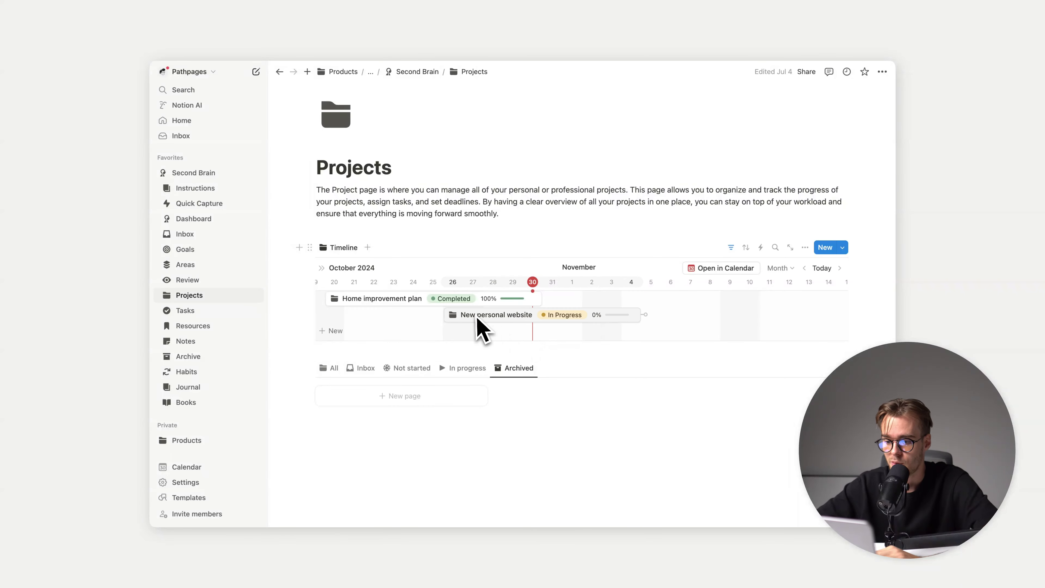
scroll(427, 312, left, 2)
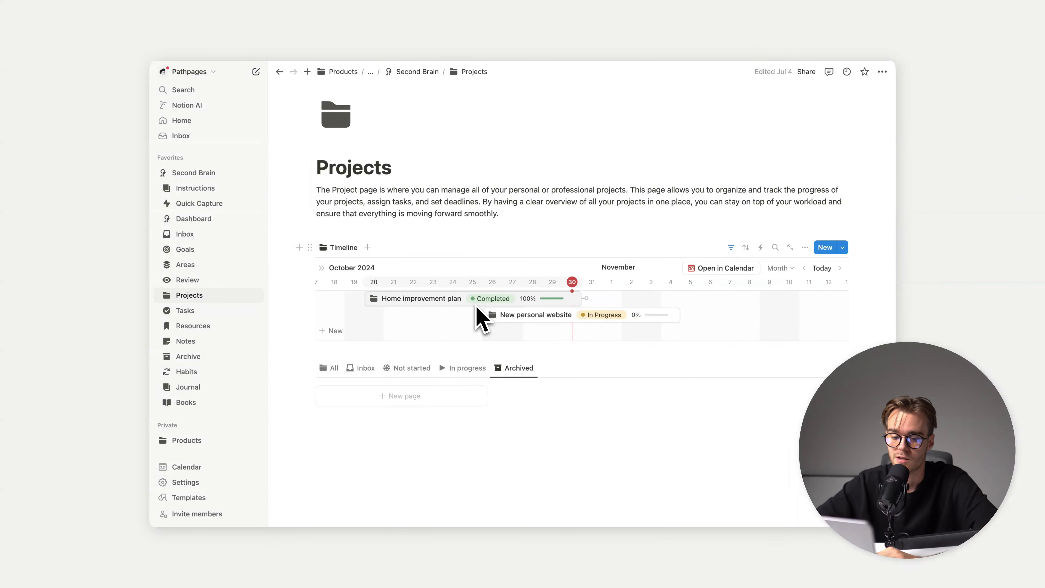
Browse the Tasks page's Inbox, Today, Upcoming and Overdue views, showing upcoming tasks by date
click(208, 313)
scroll(456, 307, down, 1)
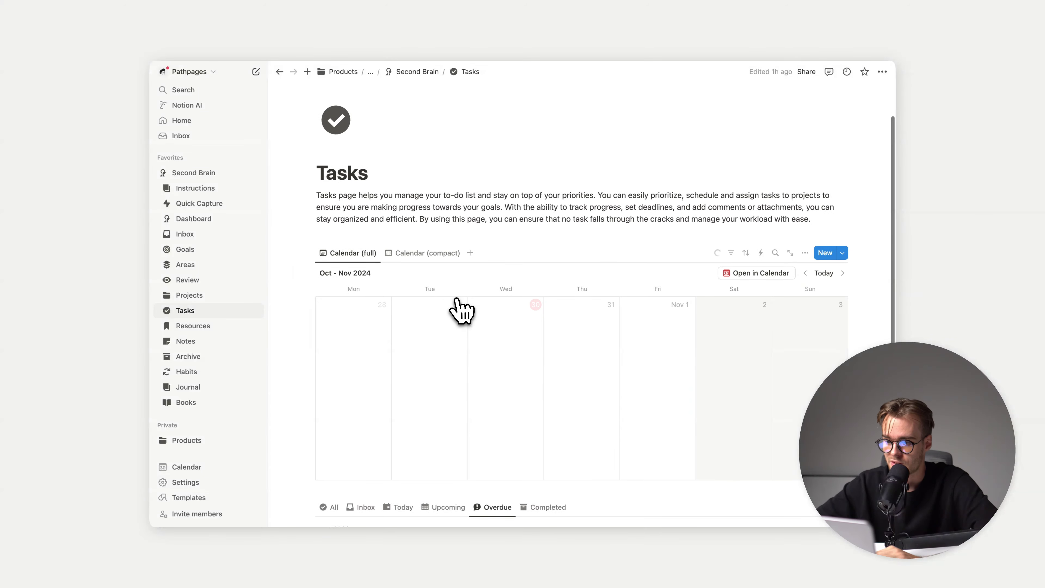
scroll(461, 308, down, 2)
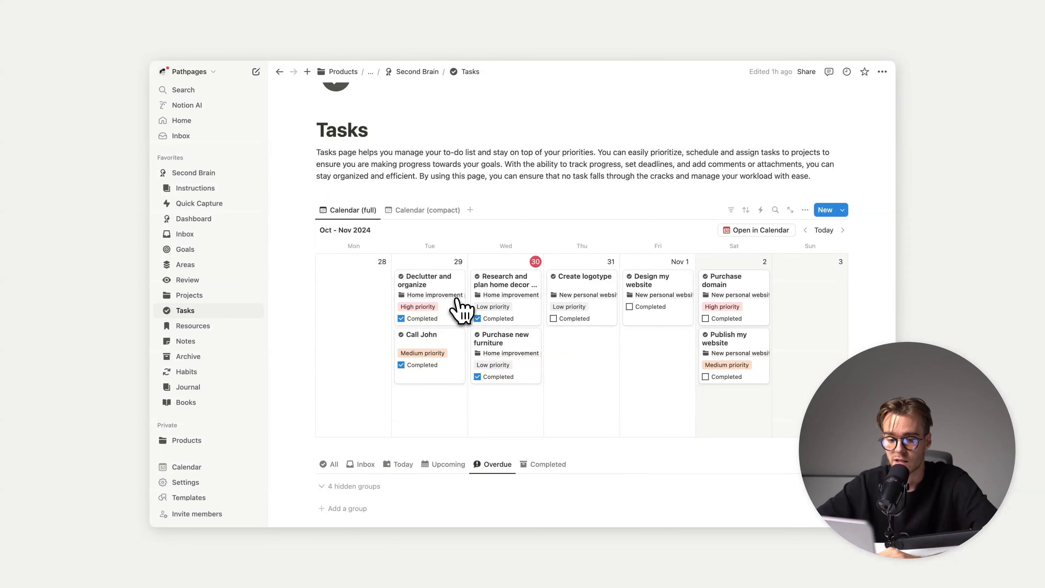
scroll(458, 304, down, 2)
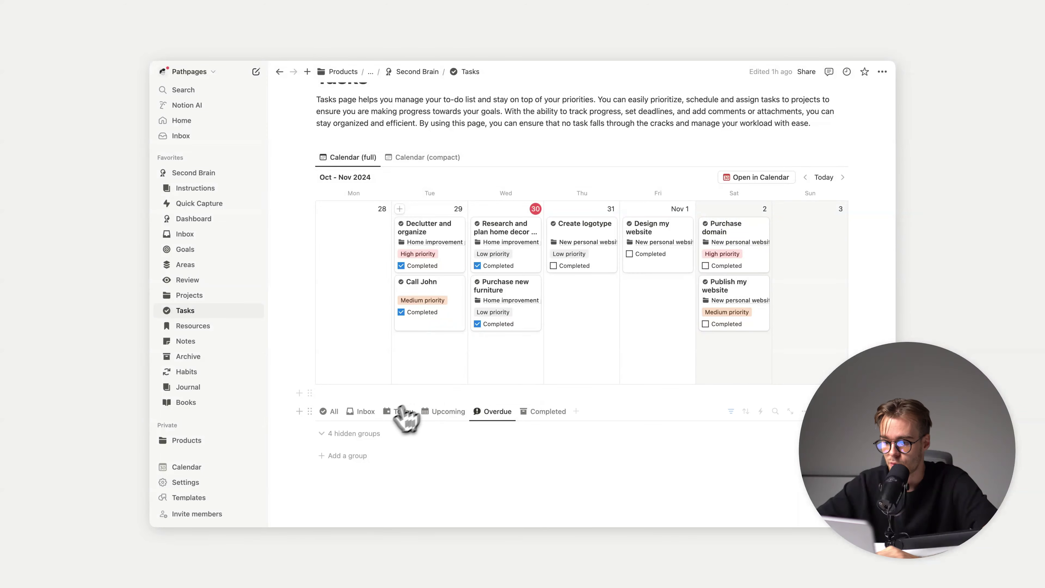
click(364, 411)
click(408, 412)
click(428, 413)
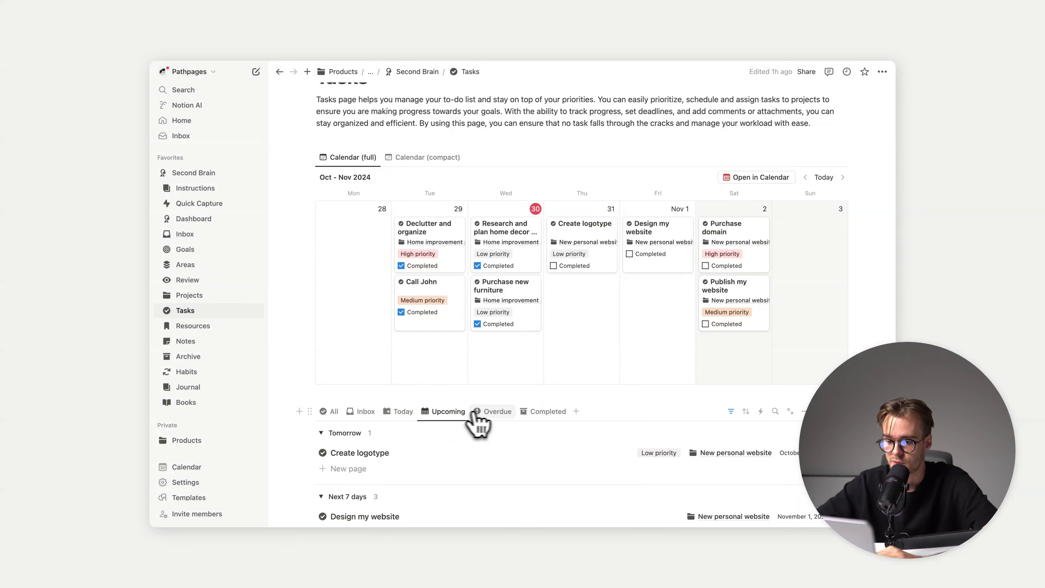
click(493, 412)
scroll(489, 424, down, 1)
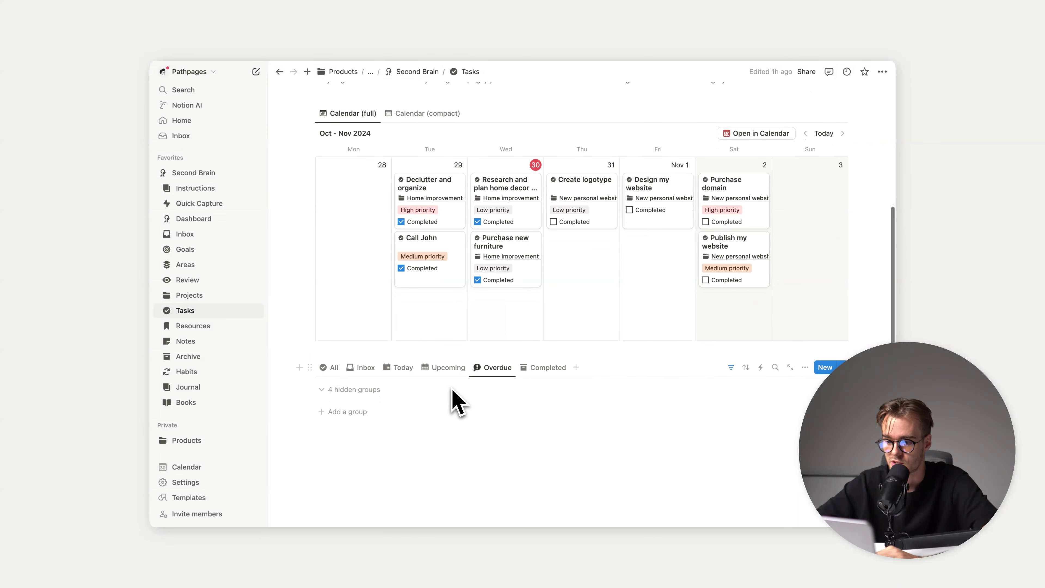
click(449, 379)
scroll(450, 370, down, 2)
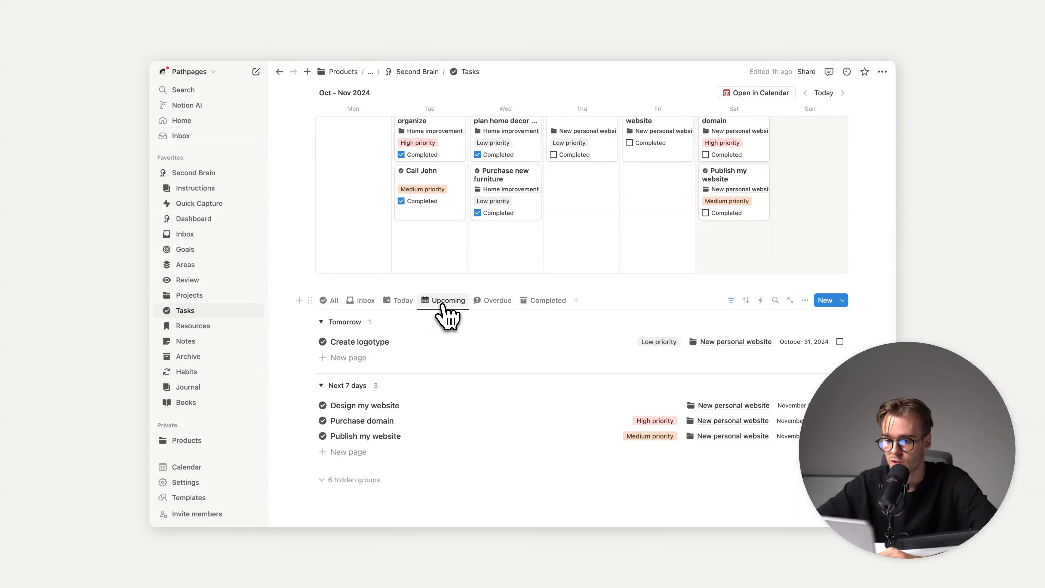
scroll(443, 331, up, 1)
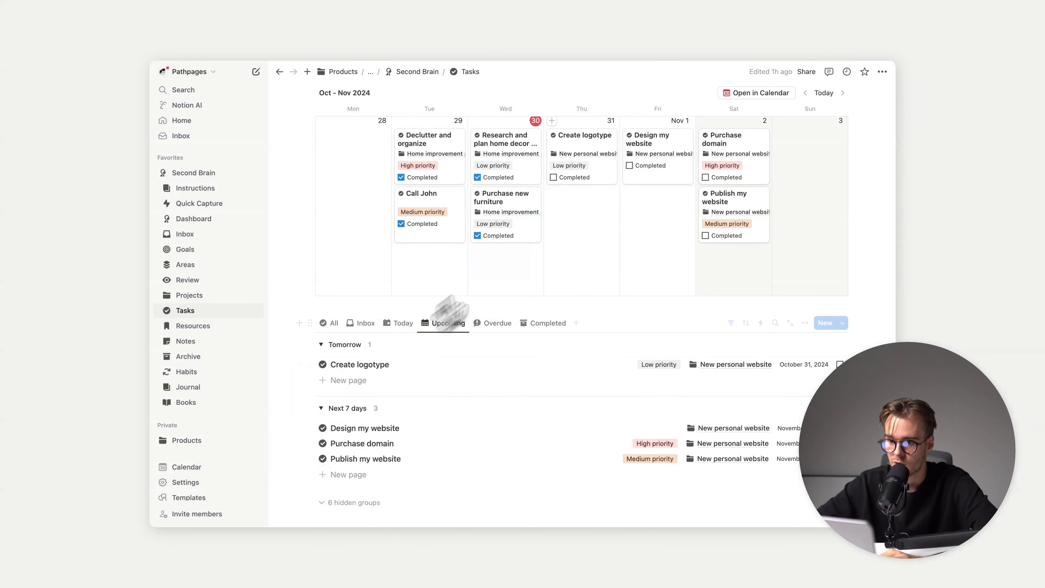
Tick Create logotype as completed and set Design my website's priority to Medium
click(553, 177)
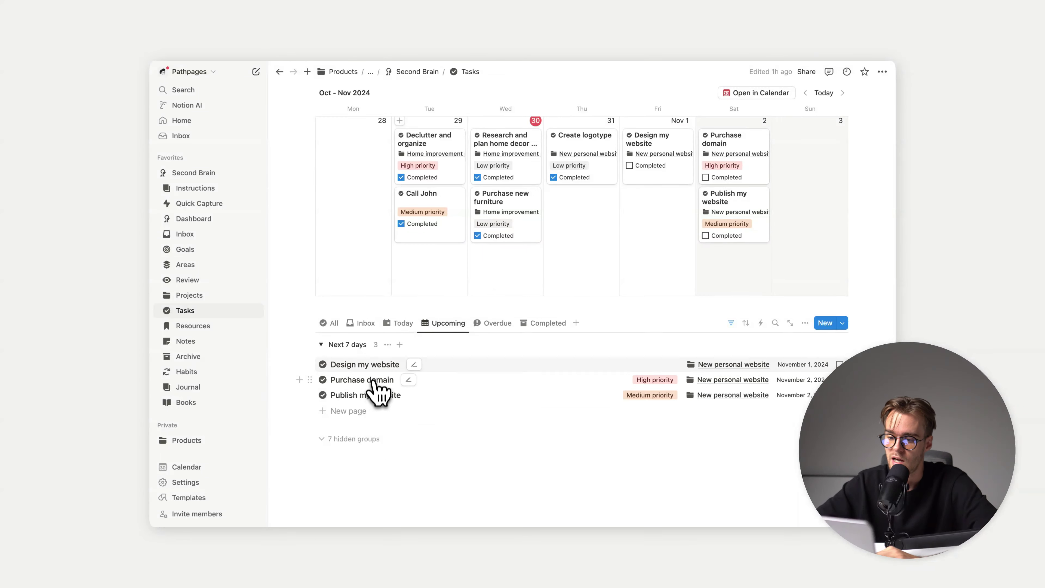
click(366, 365)
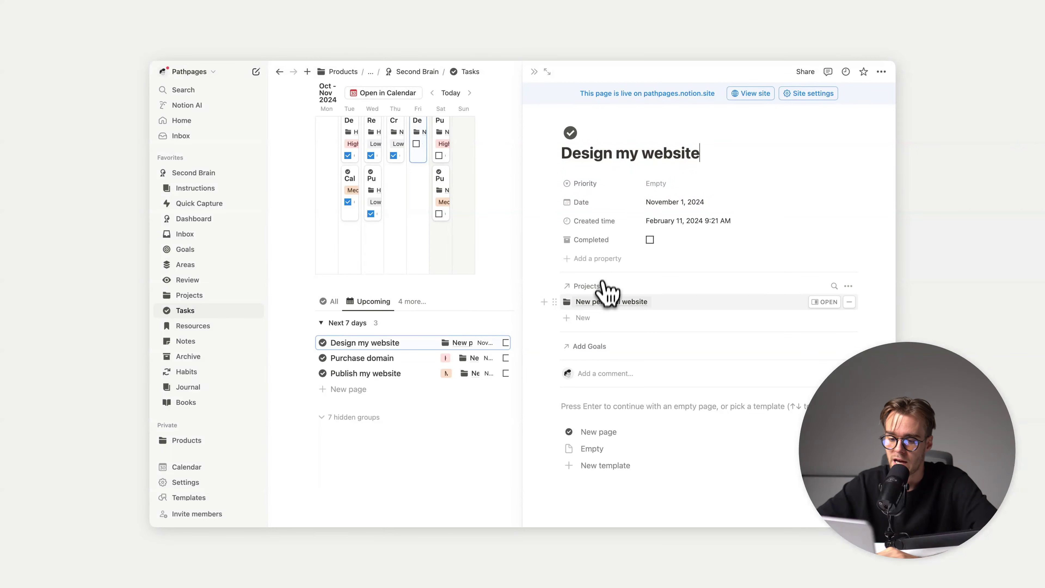
click(655, 183)
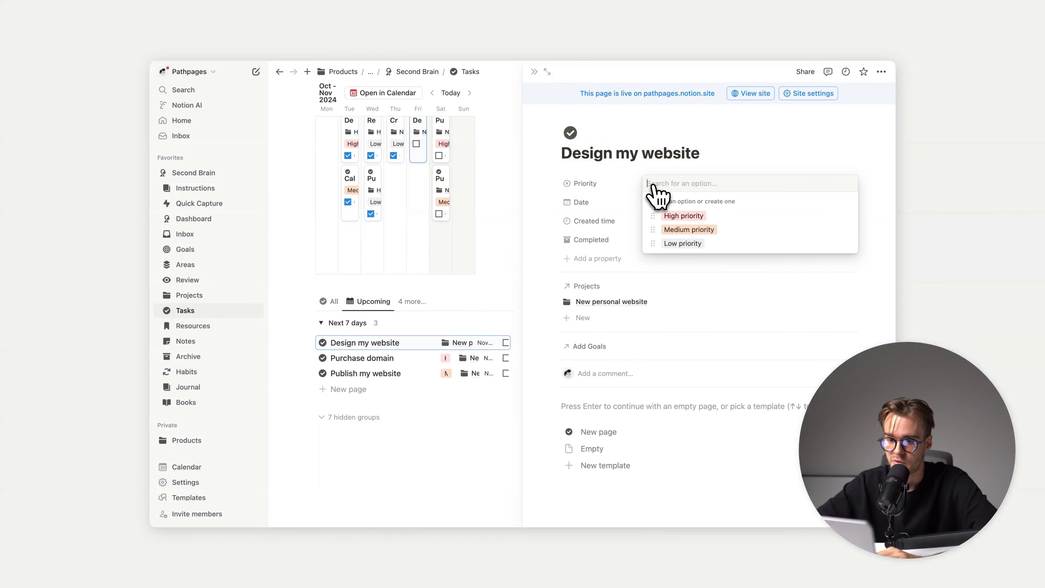
click(671, 224)
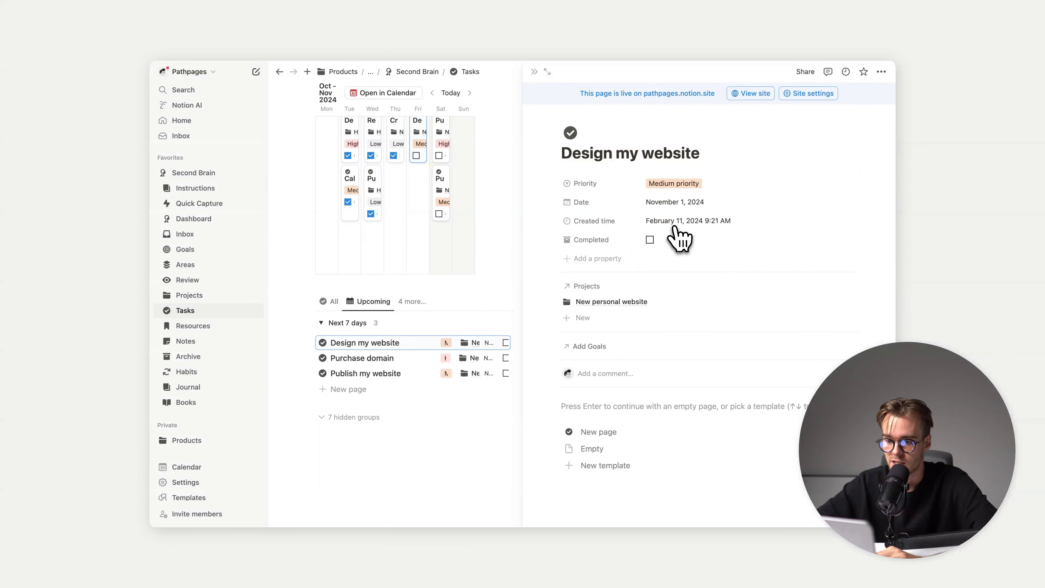
click(534, 72)
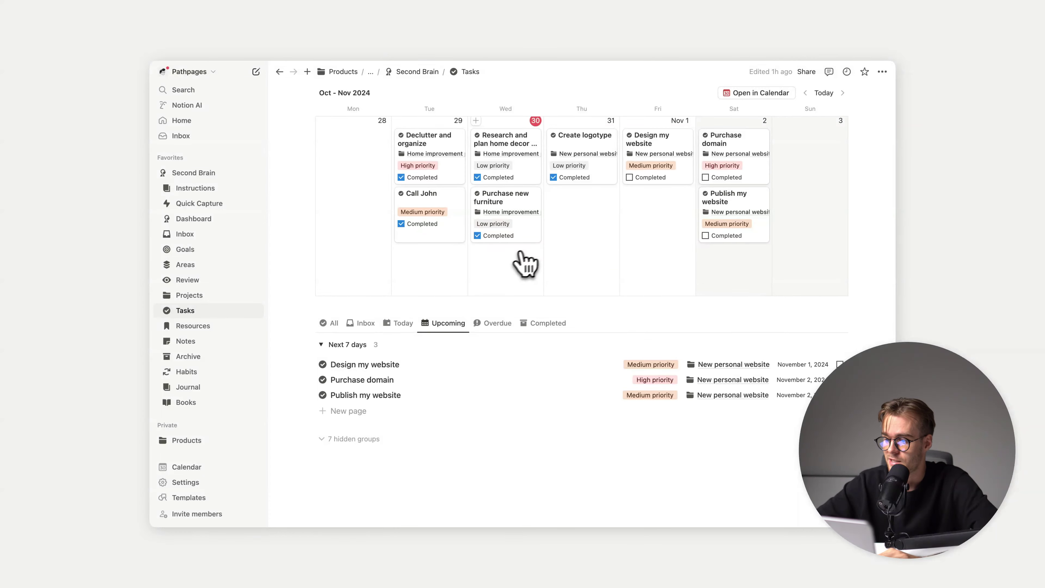
Scroll the Resources page and preview the Tools tag, which counts one resource
click(212, 326)
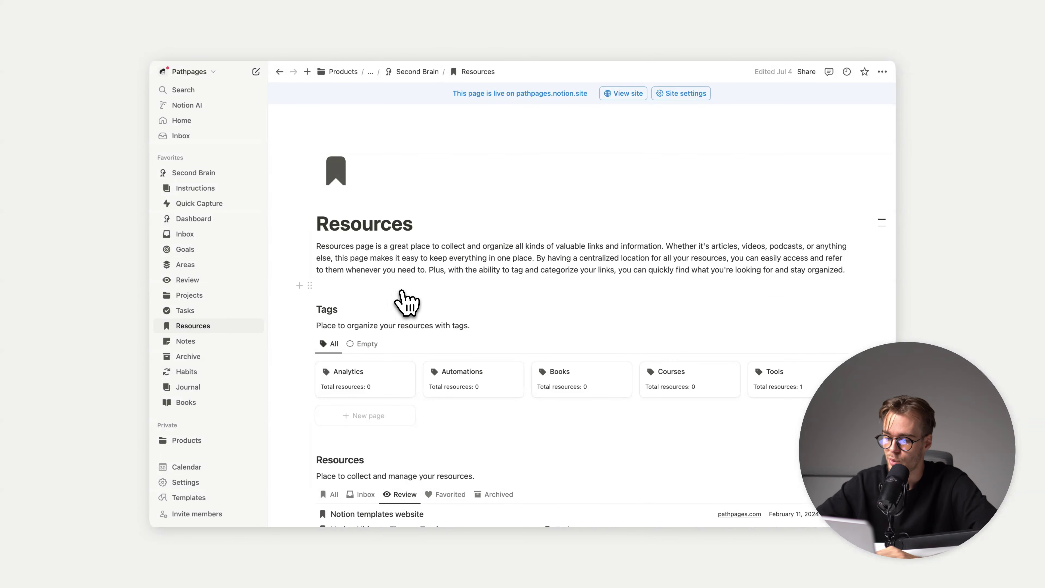
scroll(406, 303, down, 3)
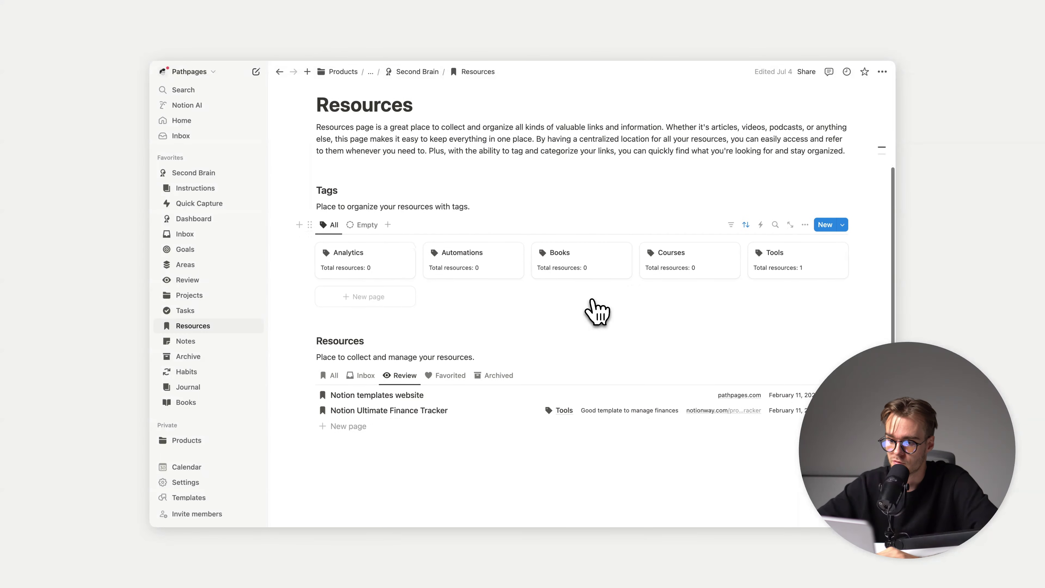
scroll(597, 313, down, 1)
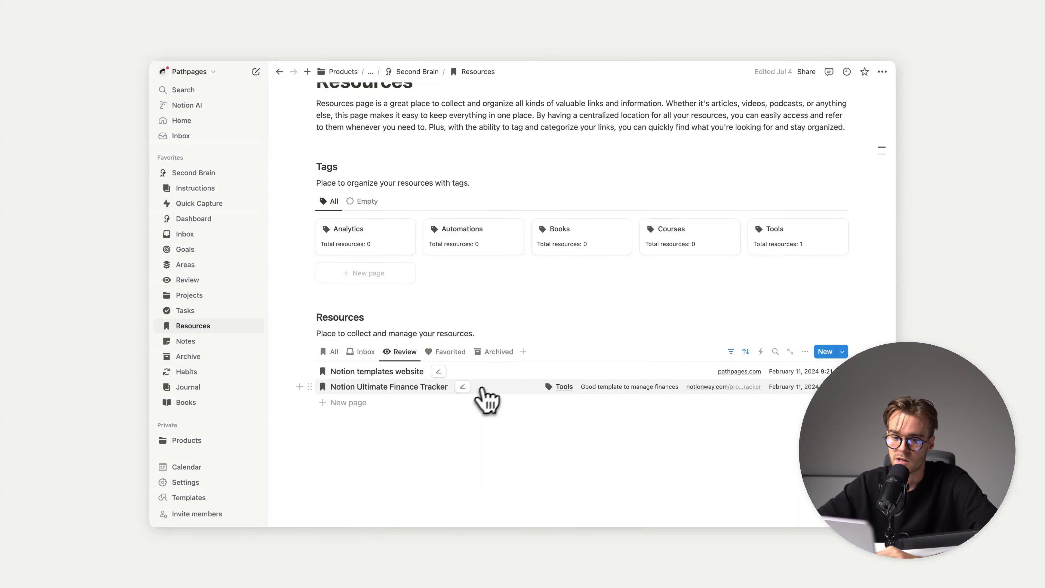
click(830, 256)
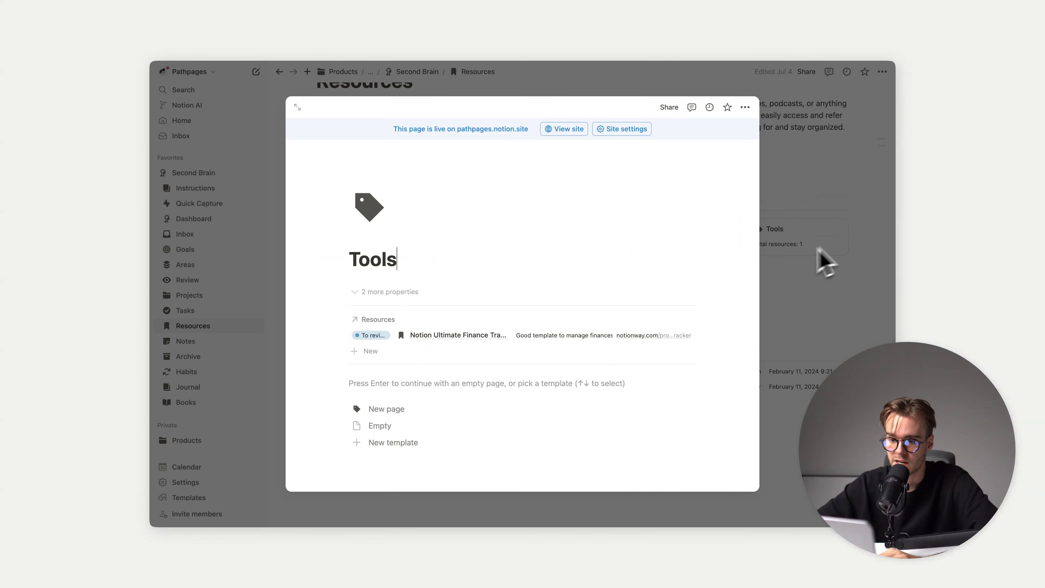
click(802, 309)
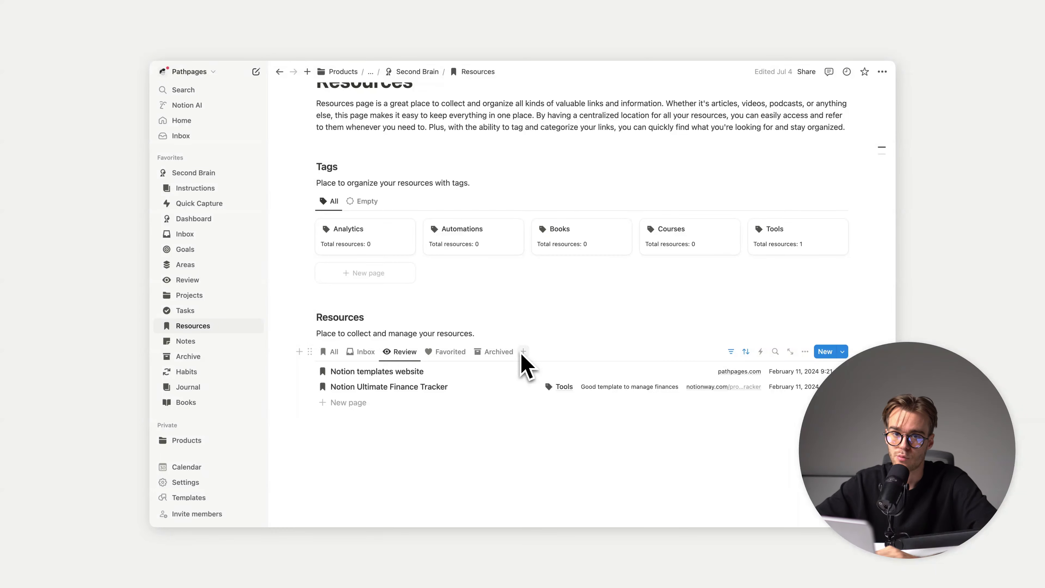
Show the Notes Inbox view and preview the Home improvement notebook with its one note
click(203, 346)
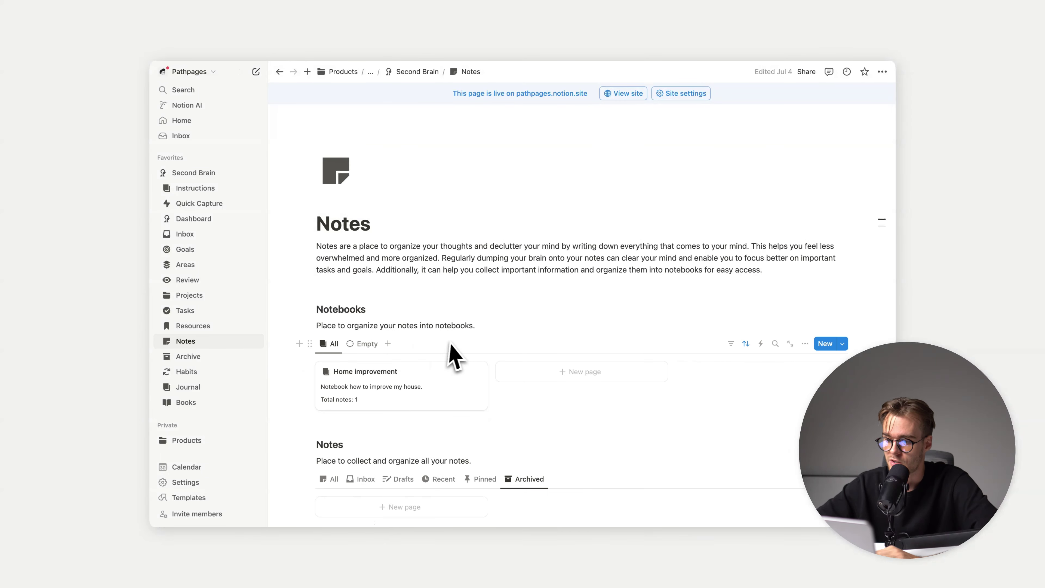
scroll(450, 349, down, 3)
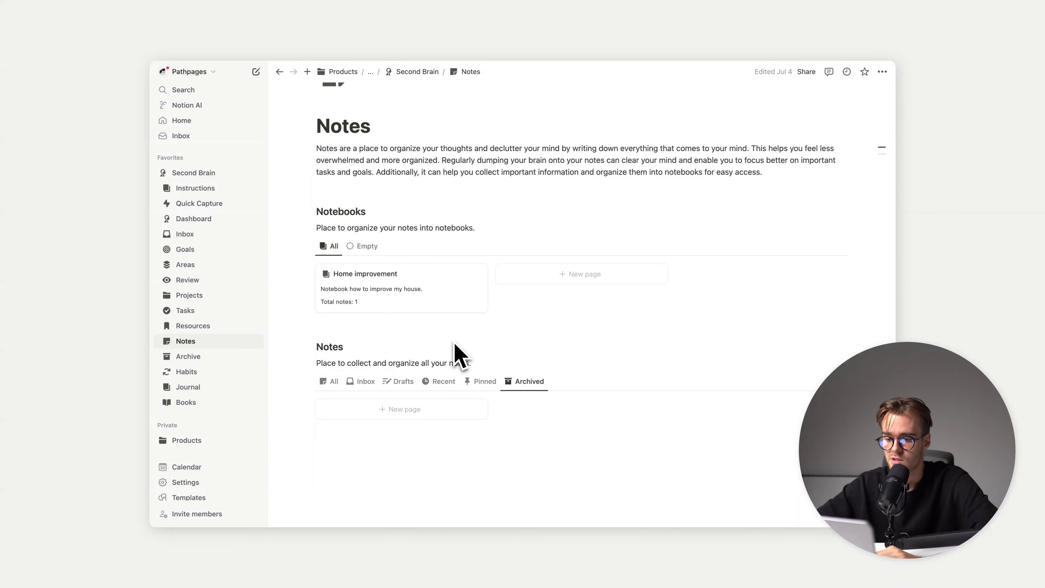
click(361, 385)
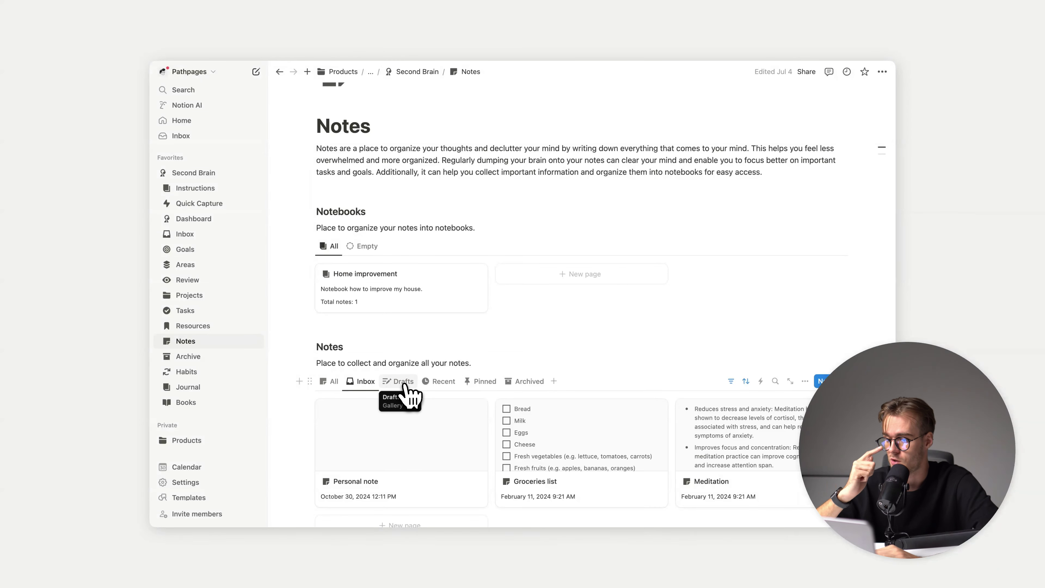
click(459, 305)
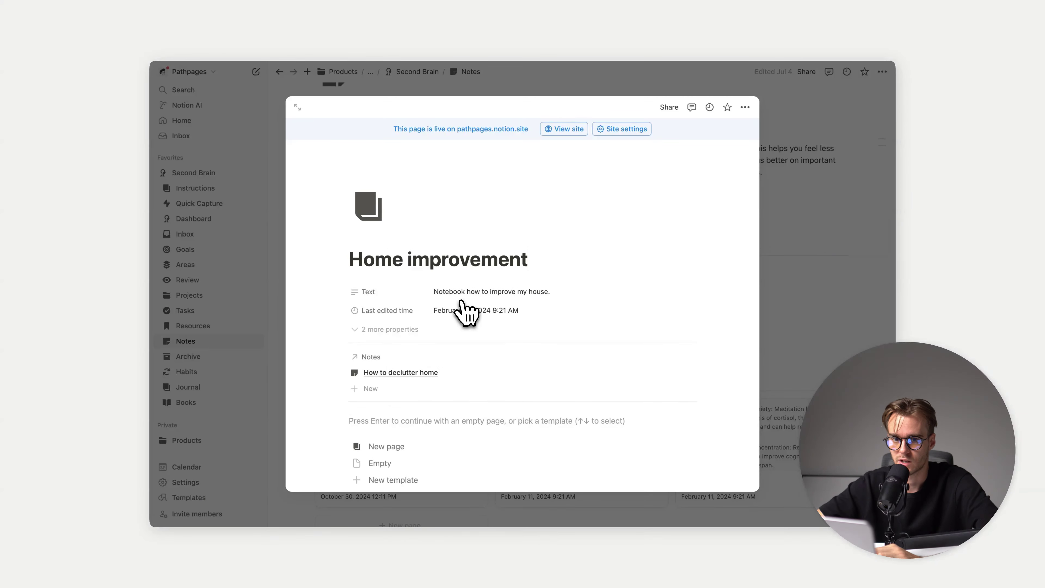
scroll(467, 313, down, 1)
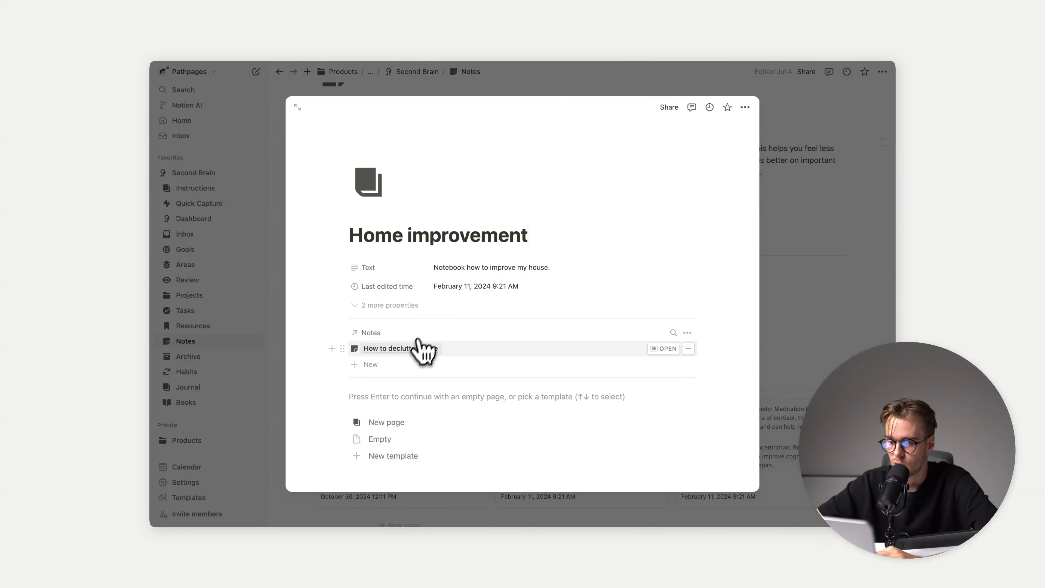
click(769, 348)
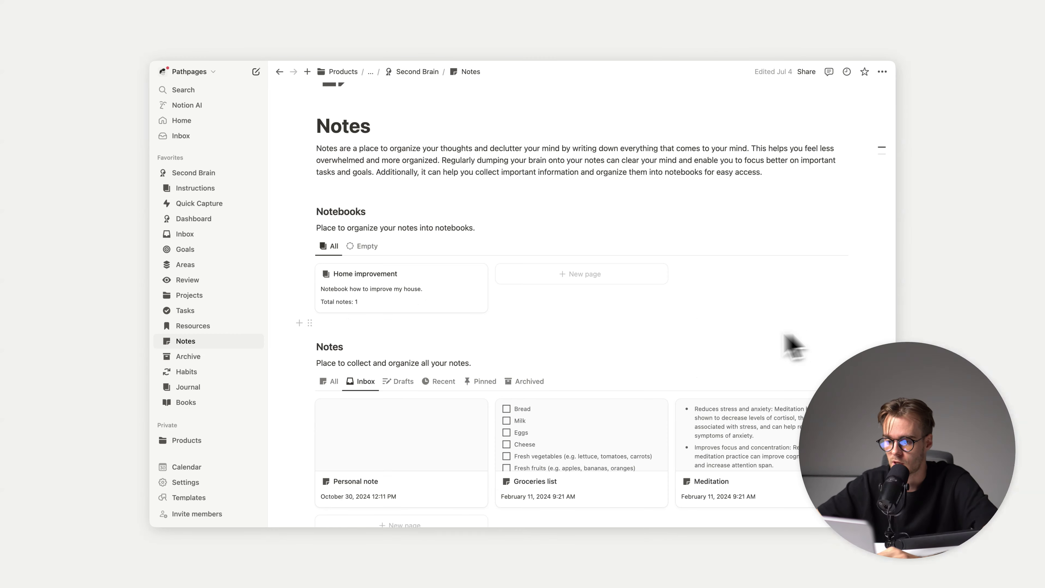
scroll(522, 355, down, 1)
scroll(524, 364, down, 2)
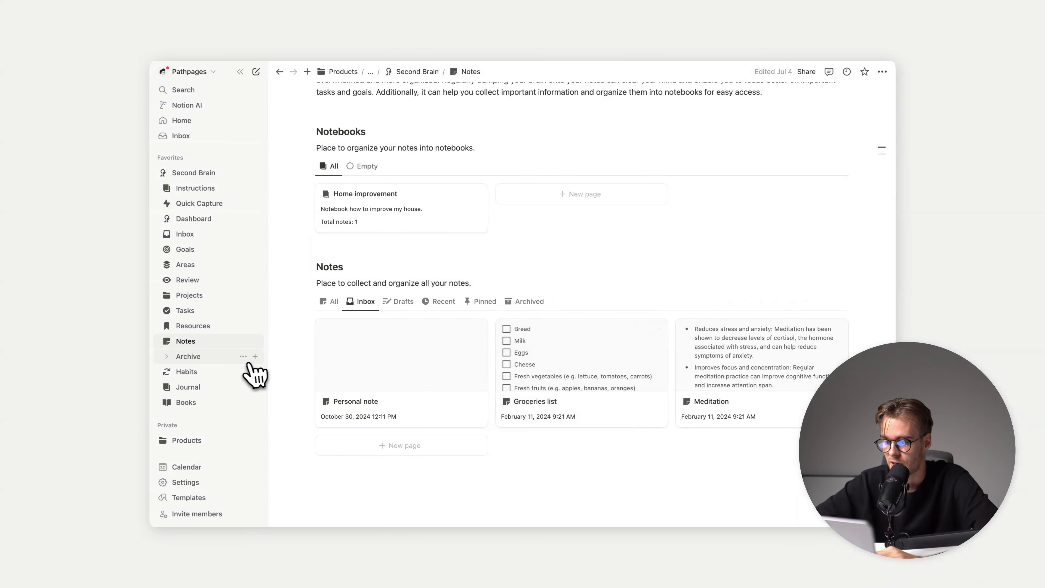
Browse the Archive page's Areas, Resources, Projects and Tasks tabs
click(219, 358)
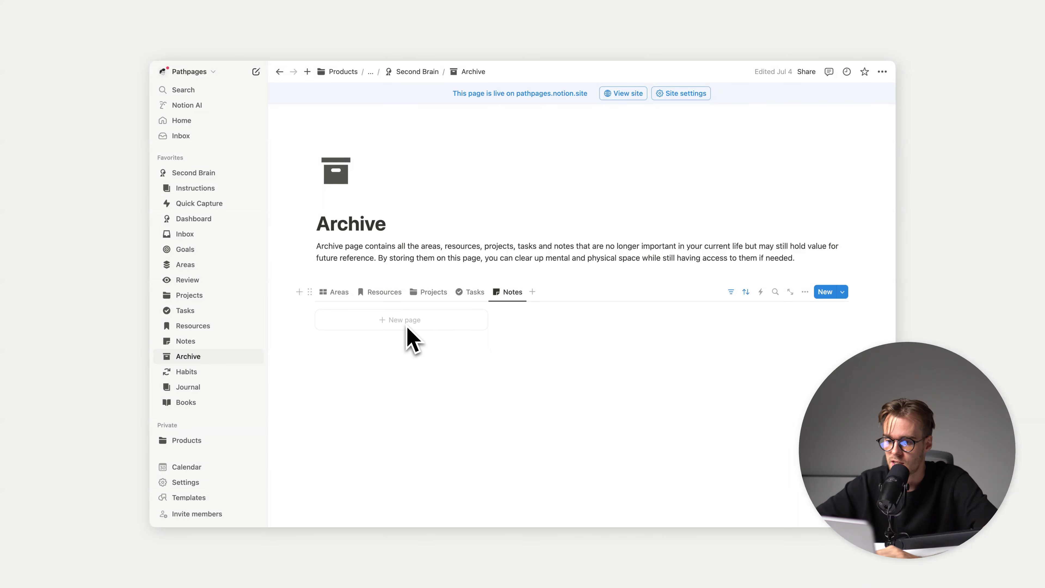
click(350, 294)
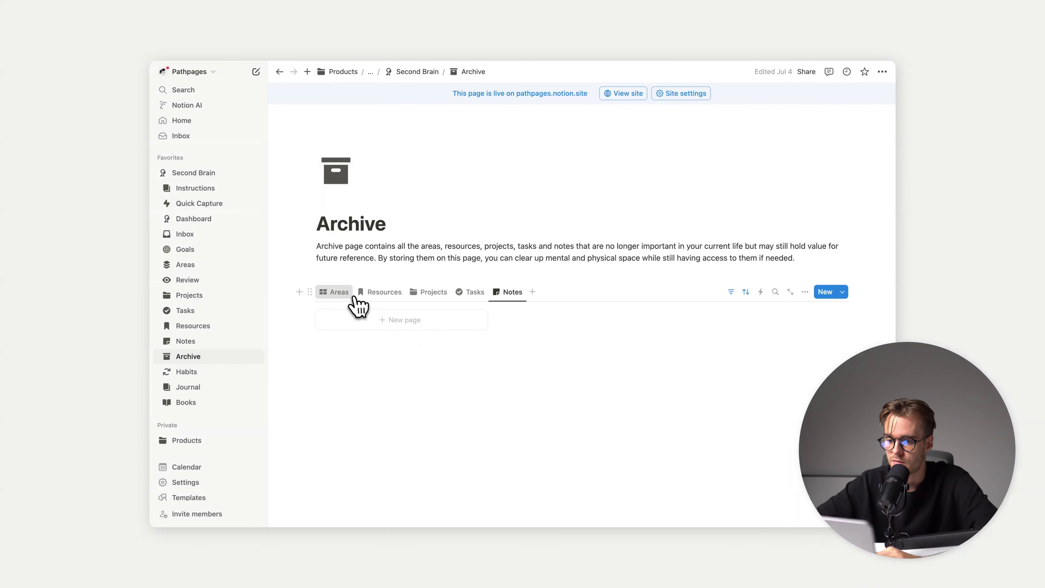
click(382, 291)
click(429, 293)
click(472, 292)
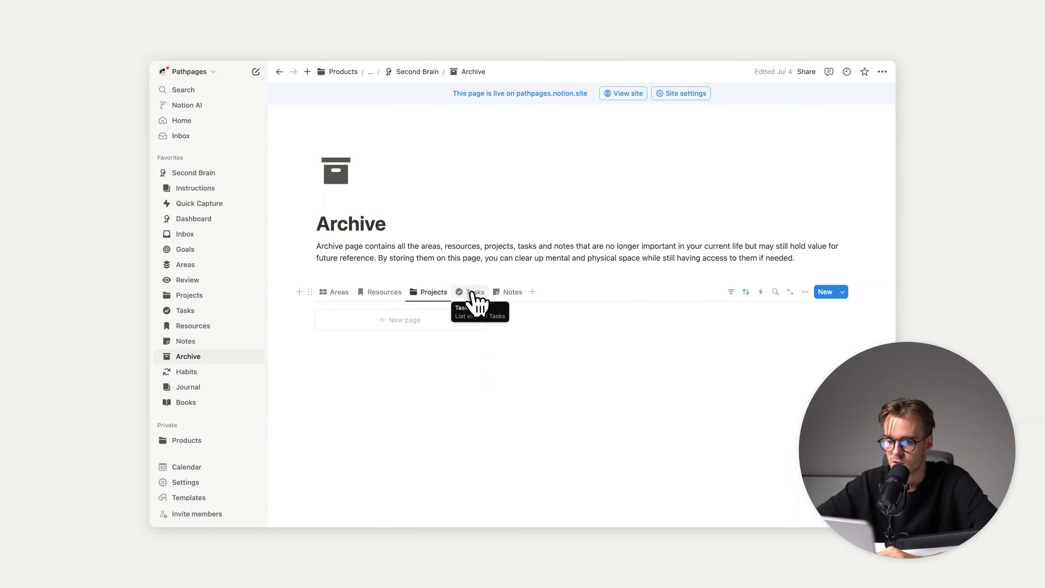
Tick Archived on Home improvement plan, then view it under Archive's Projects tab
click(207, 295)
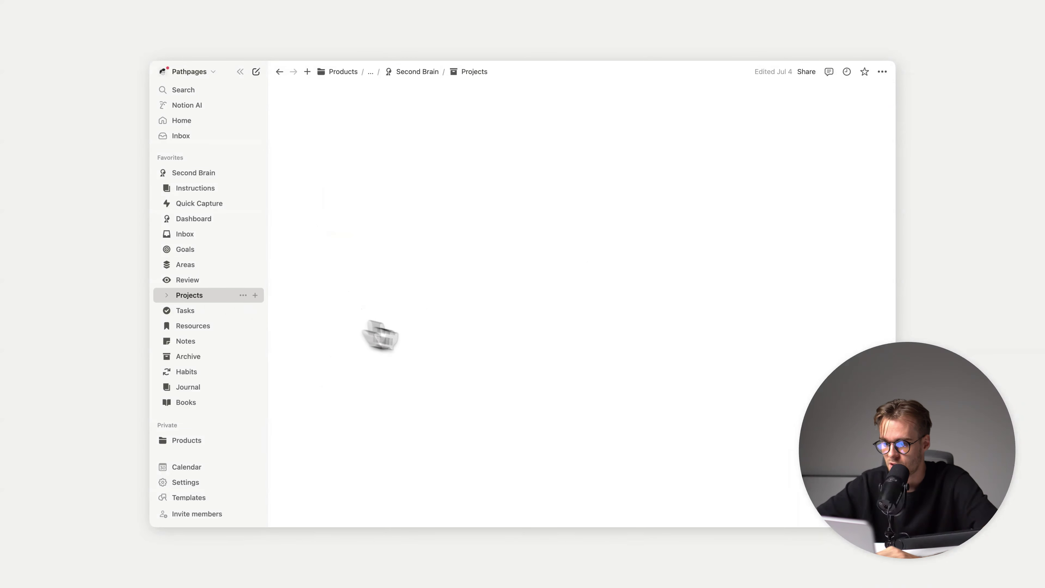
click(456, 355)
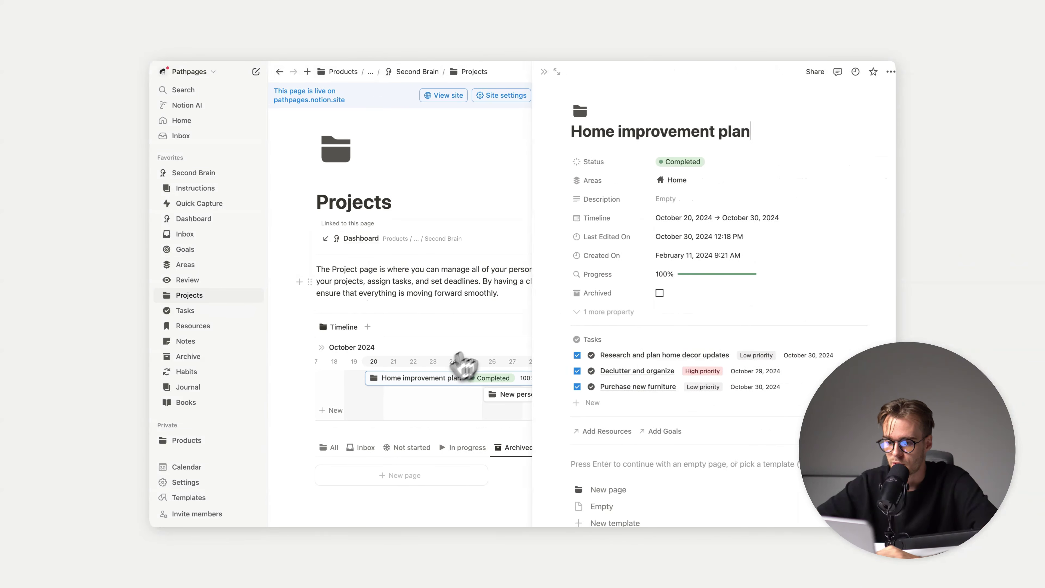
click(650, 314)
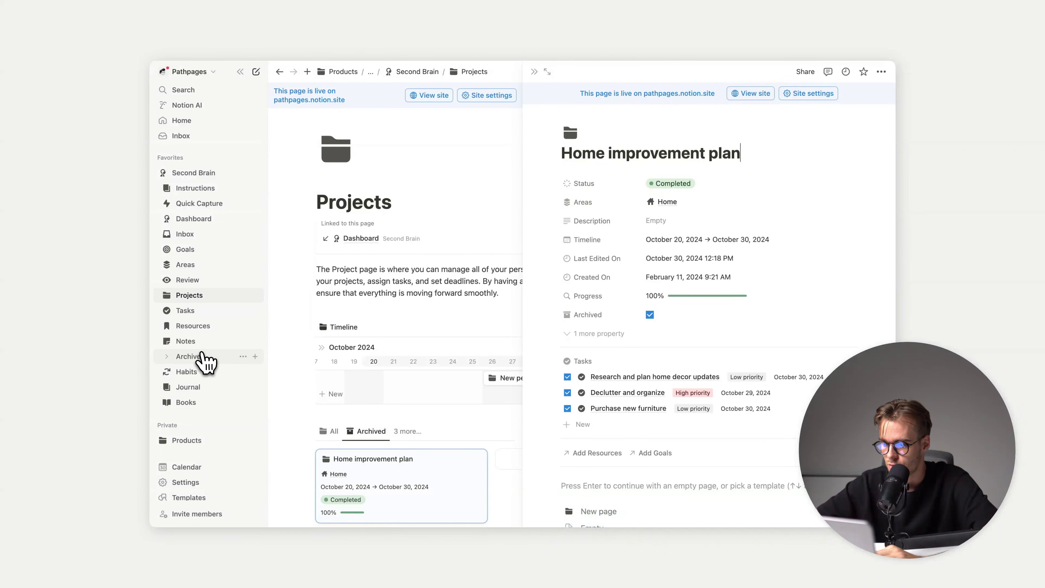
click(194, 356)
click(430, 293)
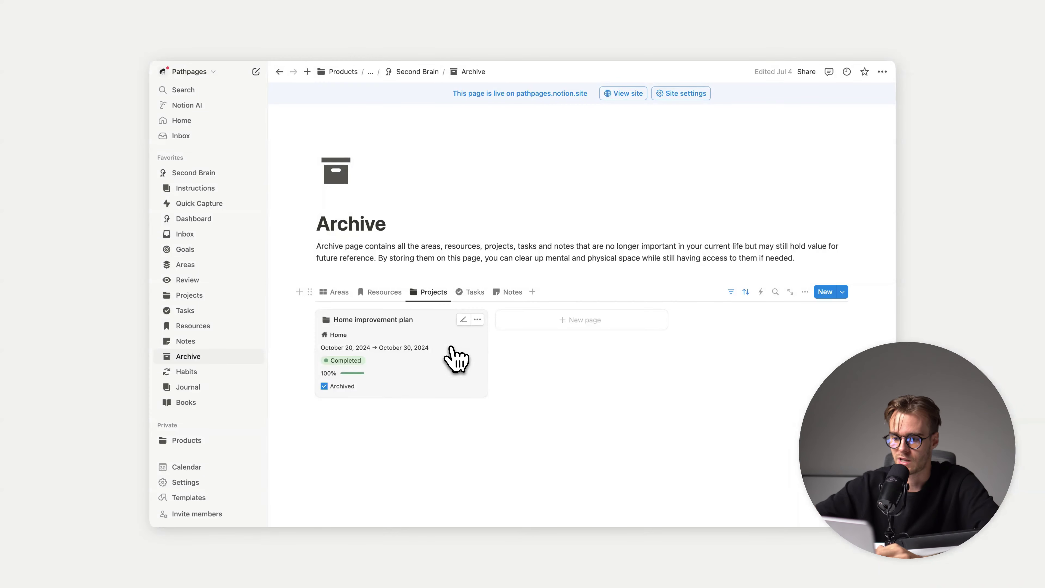
click(213, 372)
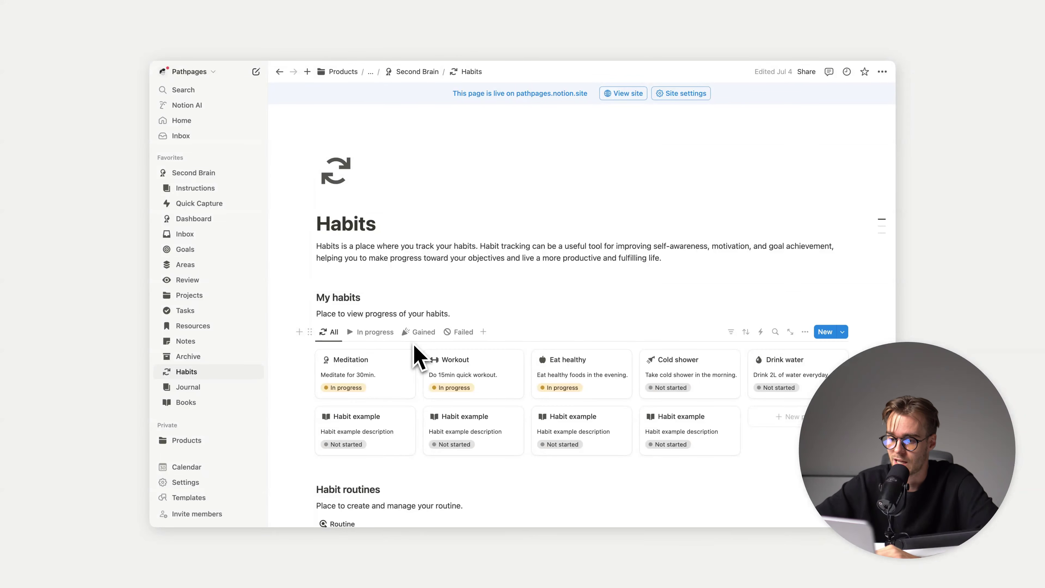
scroll(415, 356, down, 2)
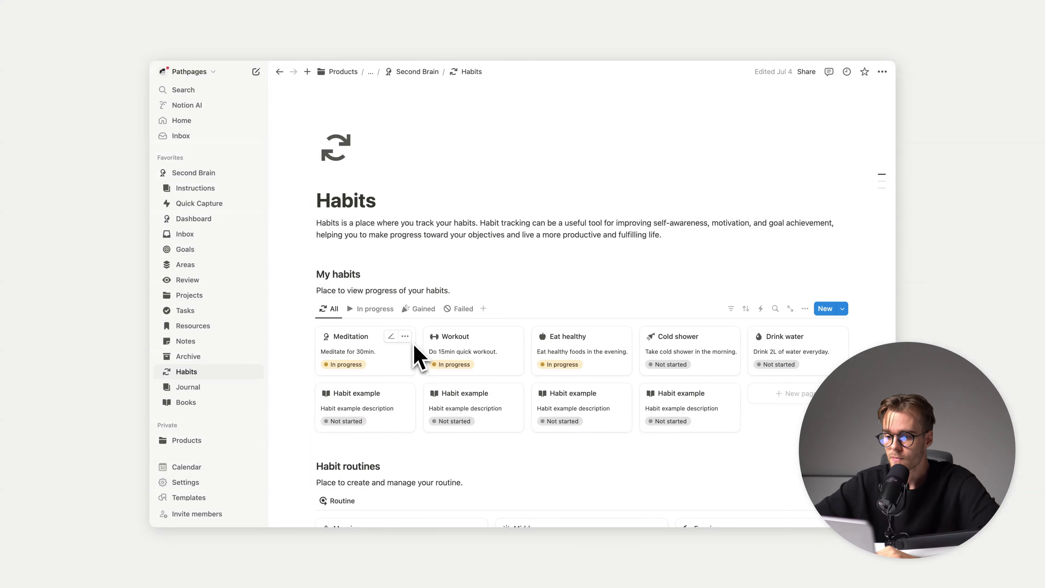
scroll(415, 356, down, 1)
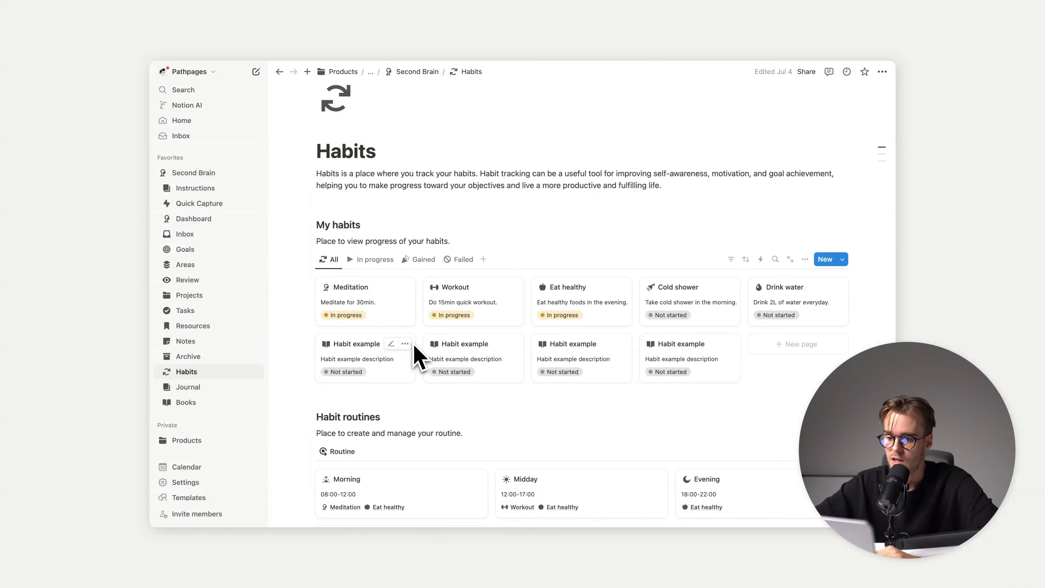
click(402, 313)
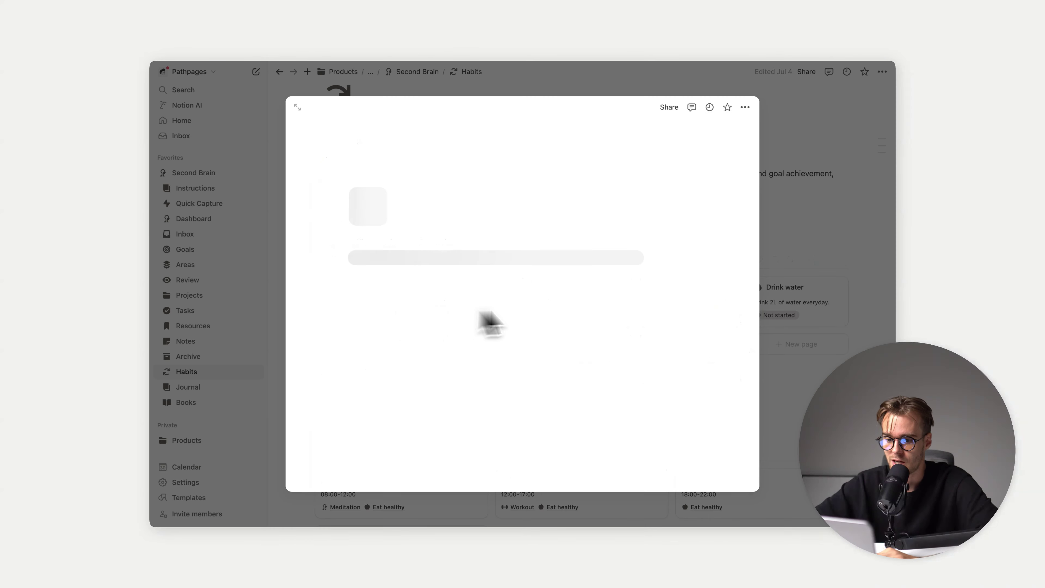
click(810, 315)
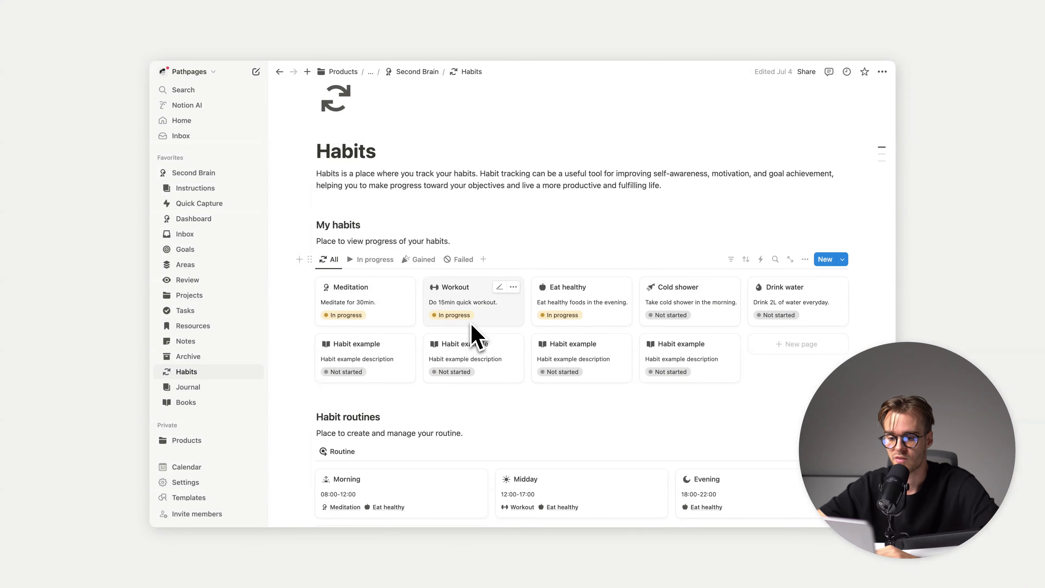
scroll(472, 330, down, 7)
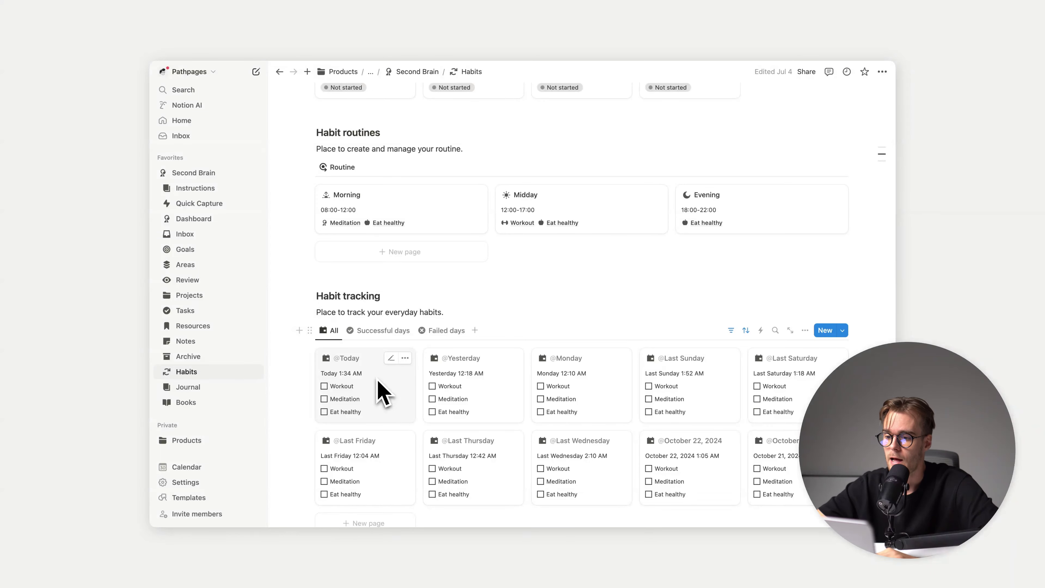
Check Workout, Meditation and Eat healthy on the Today habit card
scroll(380, 393, up, 1)
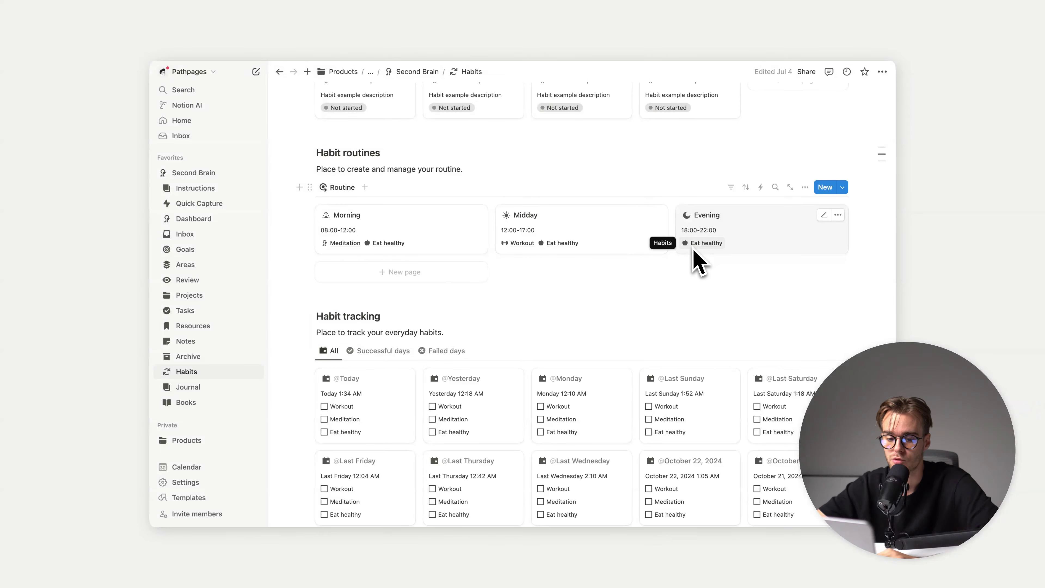
scroll(563, 264, down, 1)
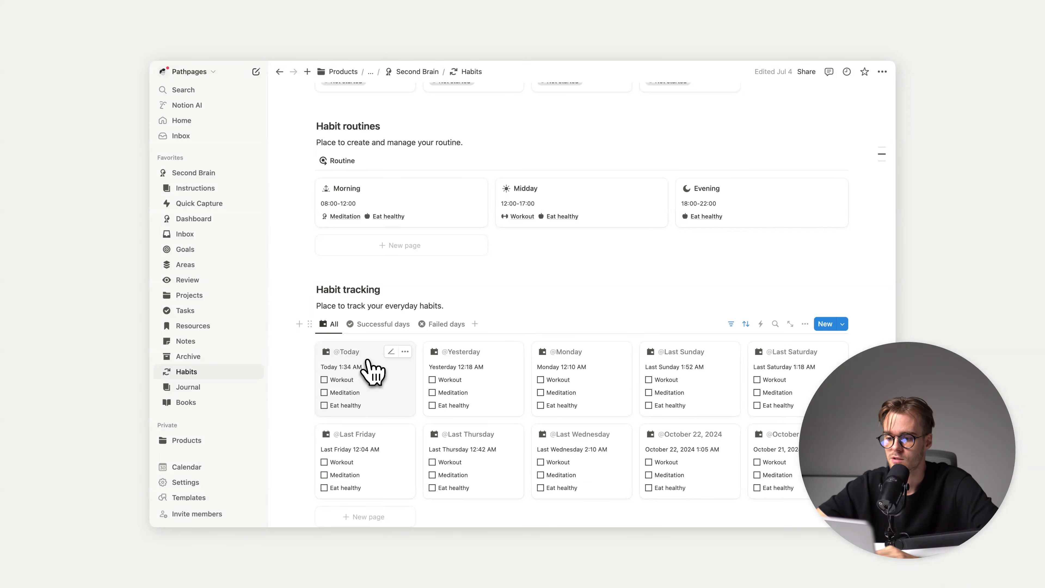
click(341, 381)
click(343, 393)
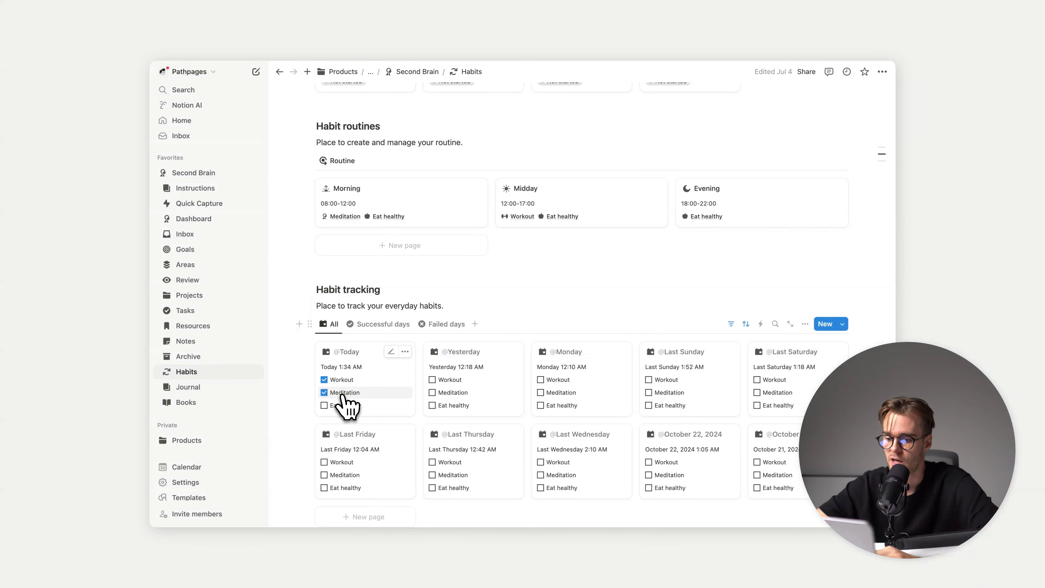
click(345, 406)
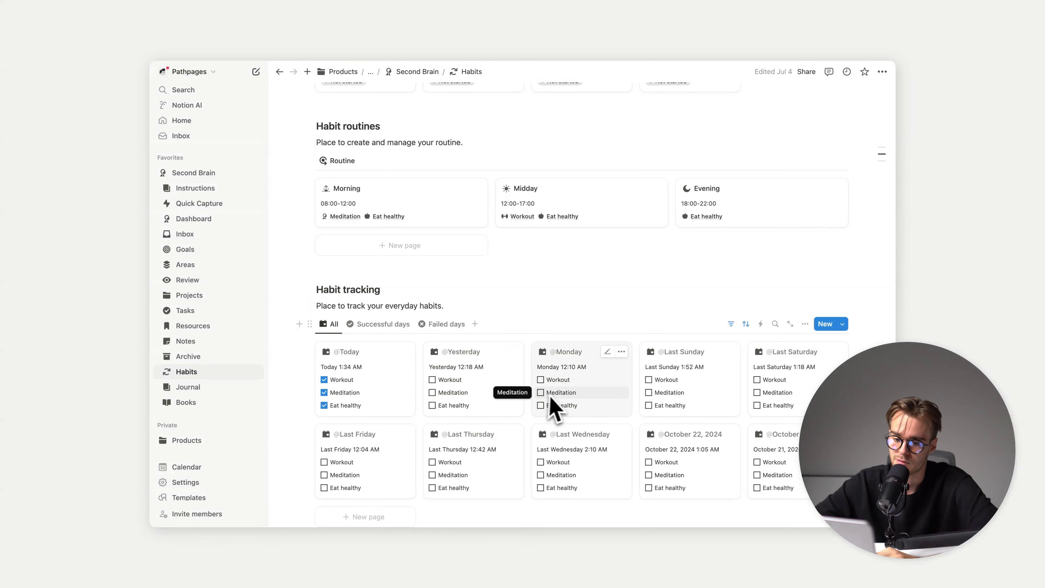
Check all three habits on the Yesterday and Monday cards
click(459, 405)
click(452, 393)
click(440, 379)
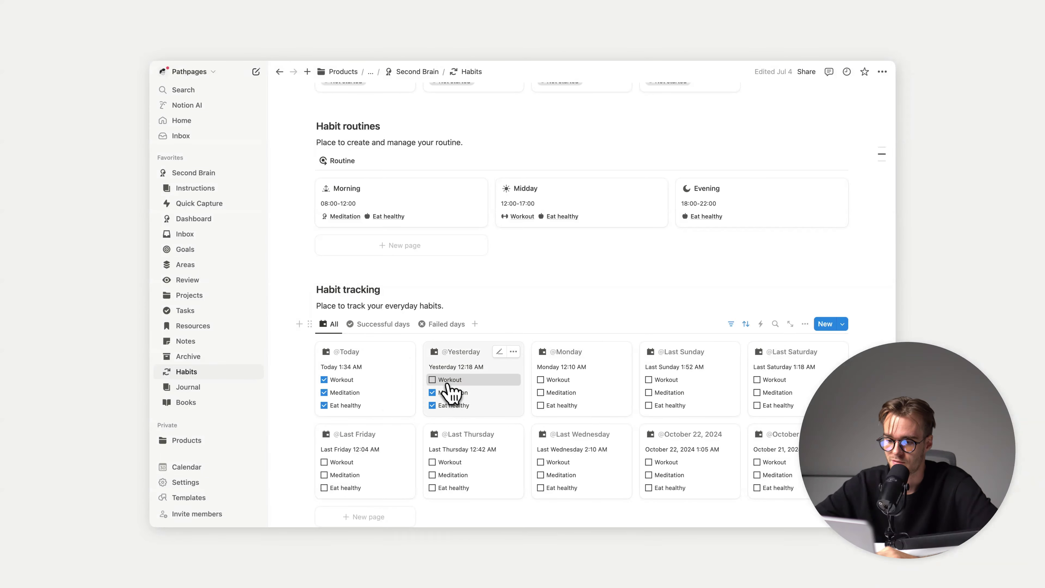
click(553, 380)
click(562, 392)
click(553, 405)
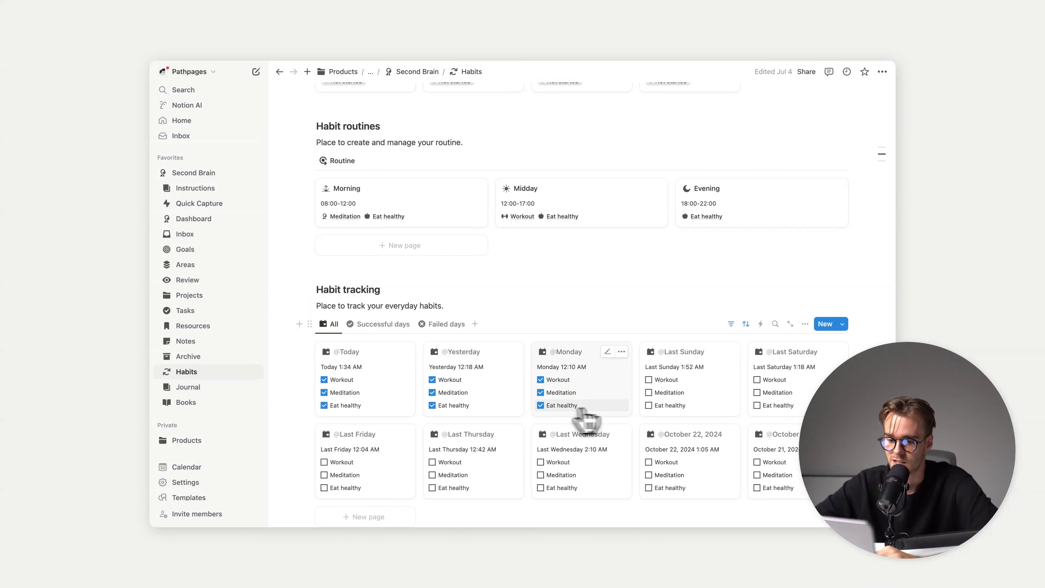
Check Eat healthy, Meditation and Workout on the Last Sunday card
click(663, 405)
click(664, 392)
click(667, 379)
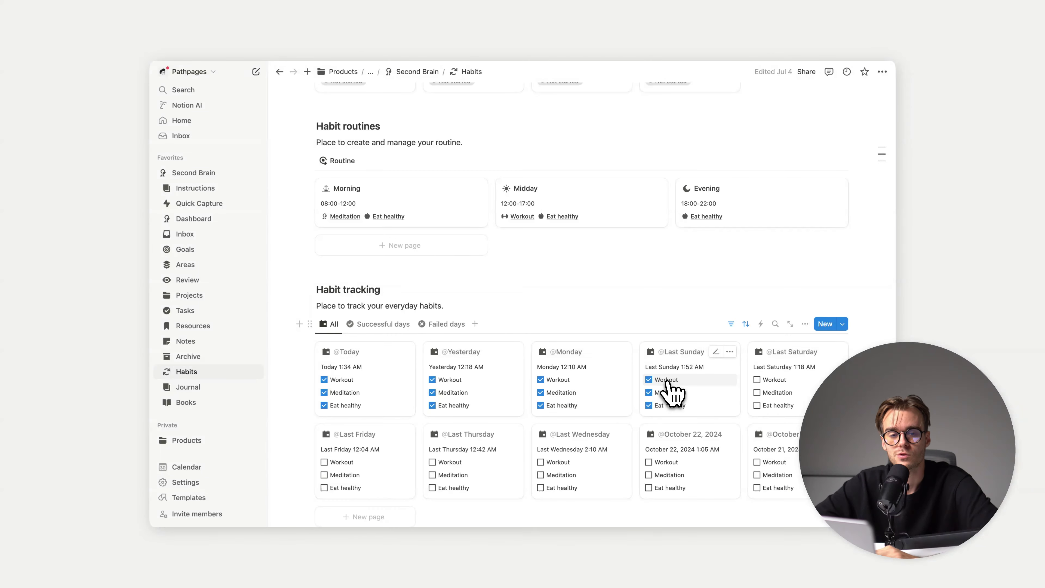
click(185, 389)
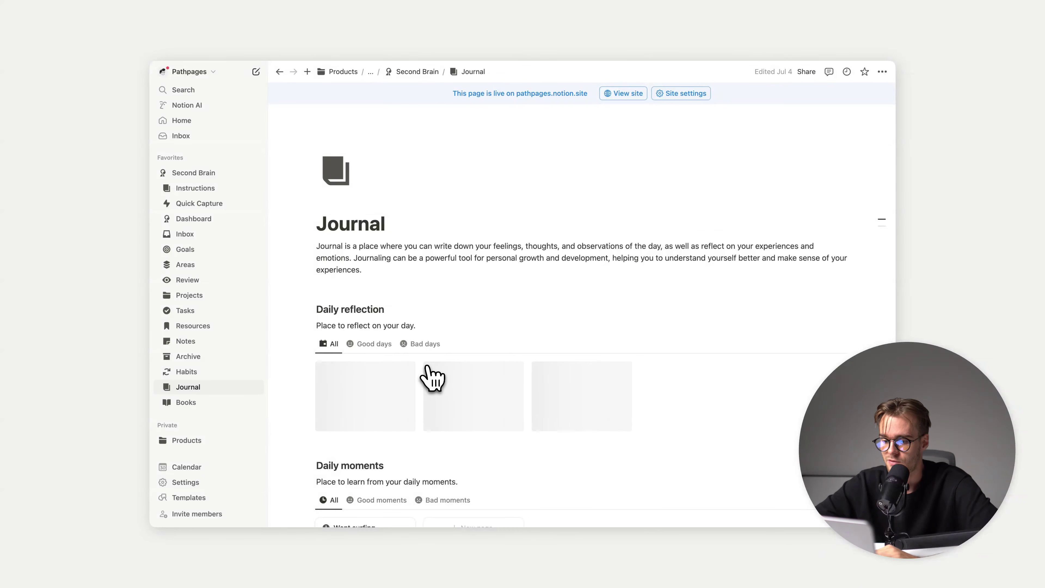
scroll(431, 377, down, 5)
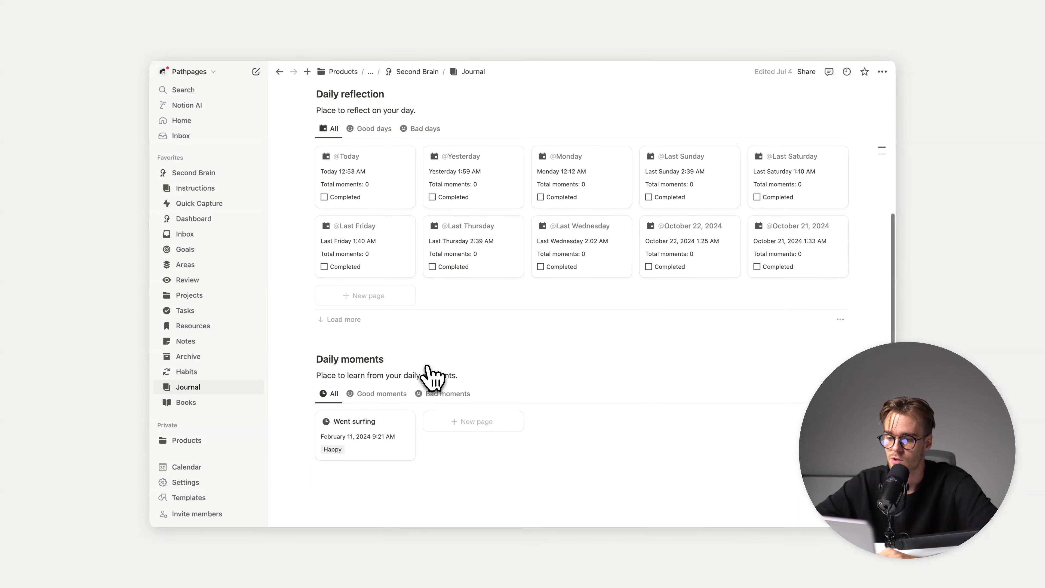
scroll(431, 376, up, 1)
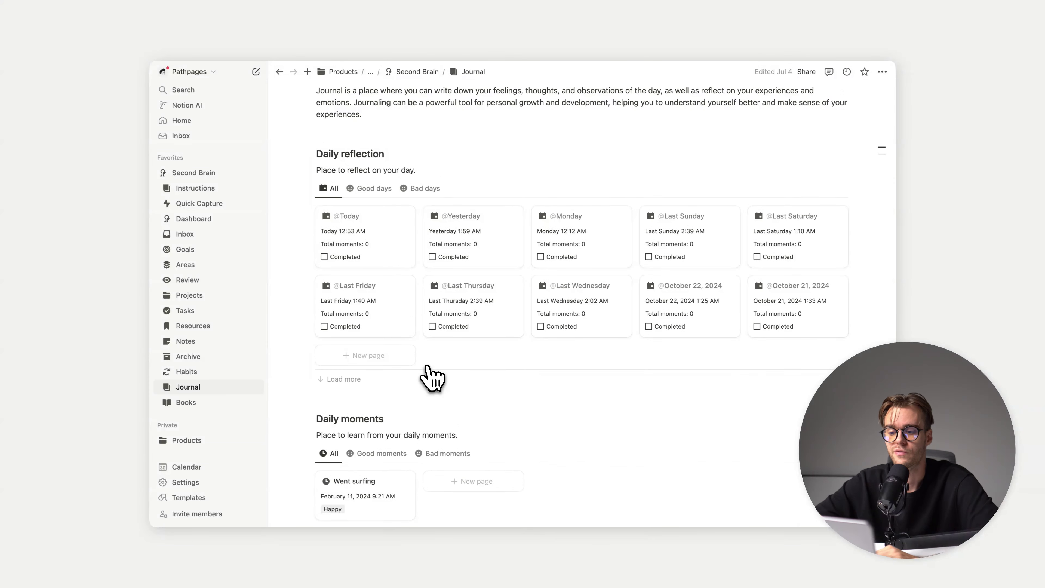
scroll(432, 376, down, 2)
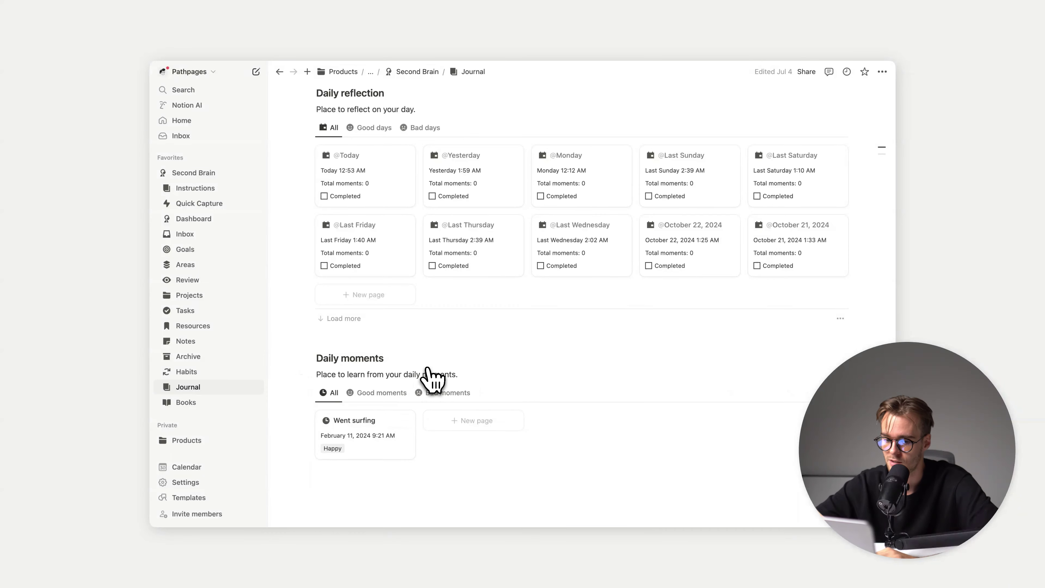
scroll(429, 375, up, 1)
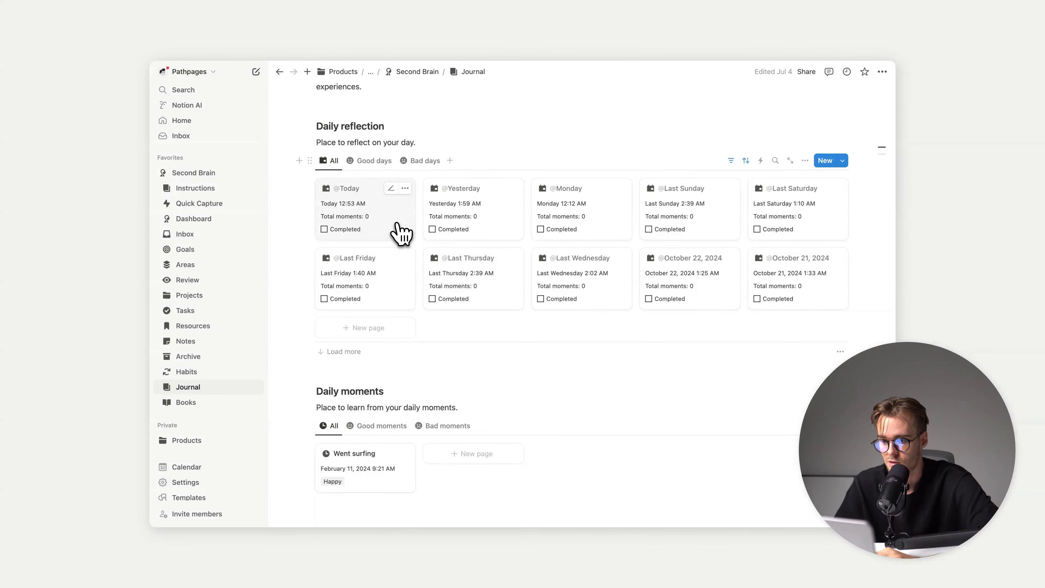
click(398, 233)
scroll(629, 355, down, 5)
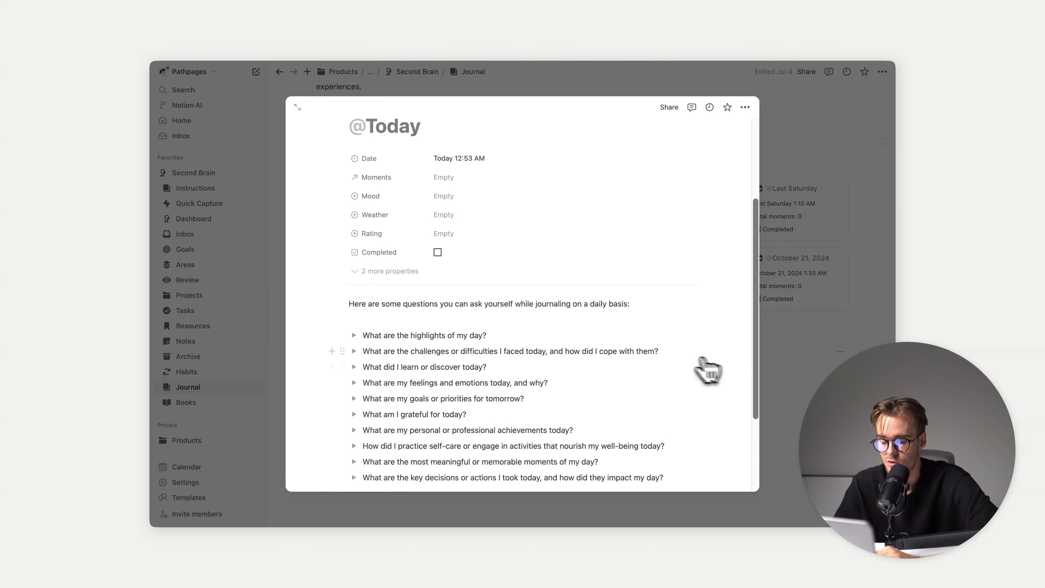
scroll(700, 367, down, 3)
click(831, 362)
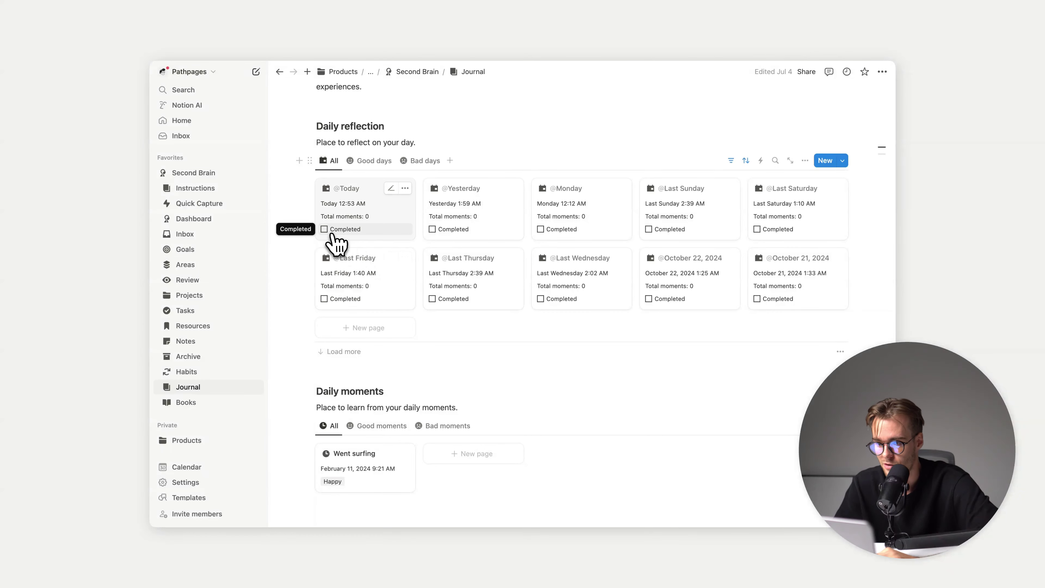
click(324, 229)
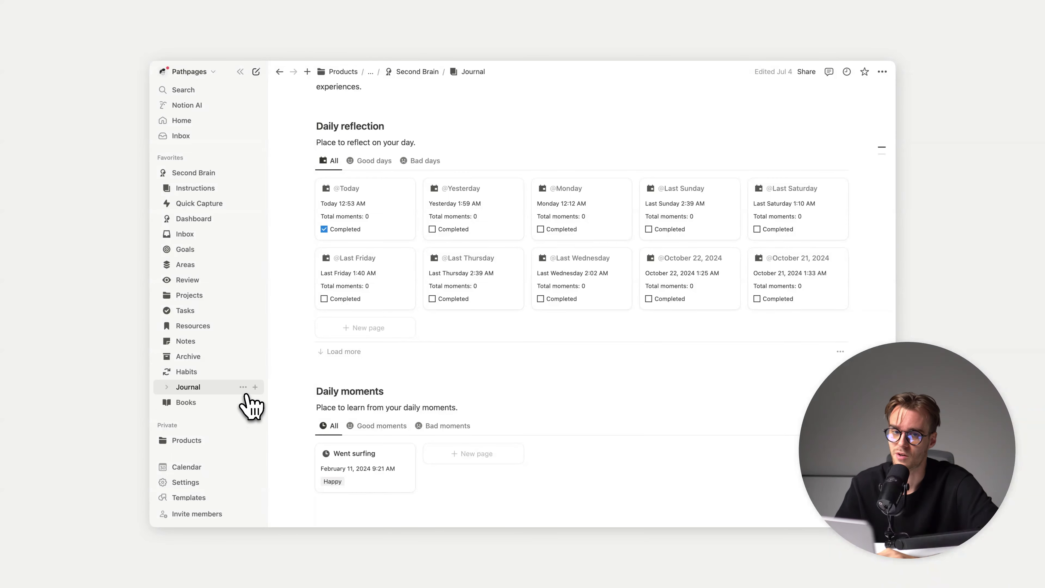
click(212, 404)
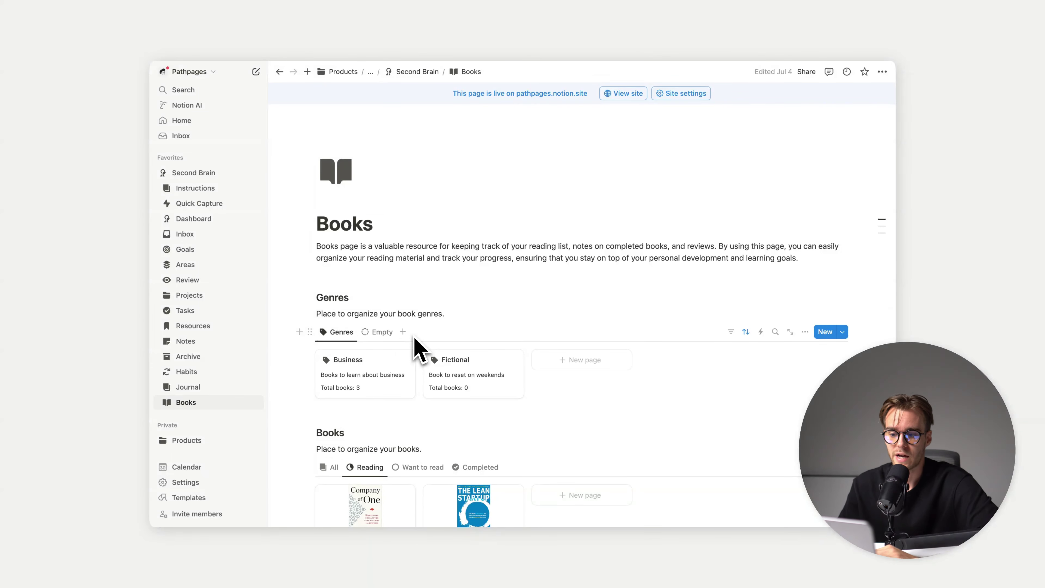
Scroll the Books page and preview the Company of One book details twice
scroll(383, 366, down, 1)
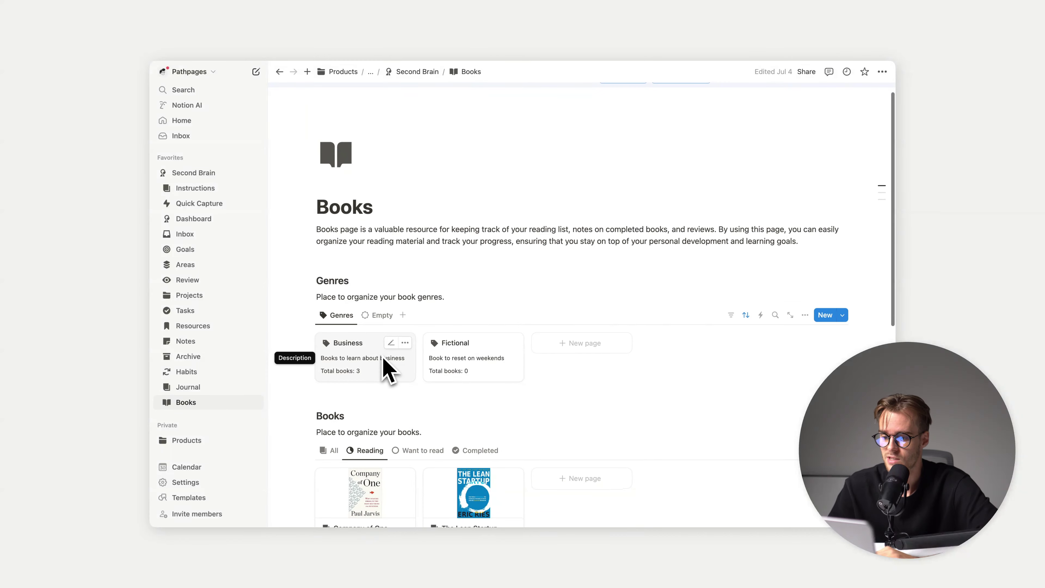
scroll(377, 385, down, 1)
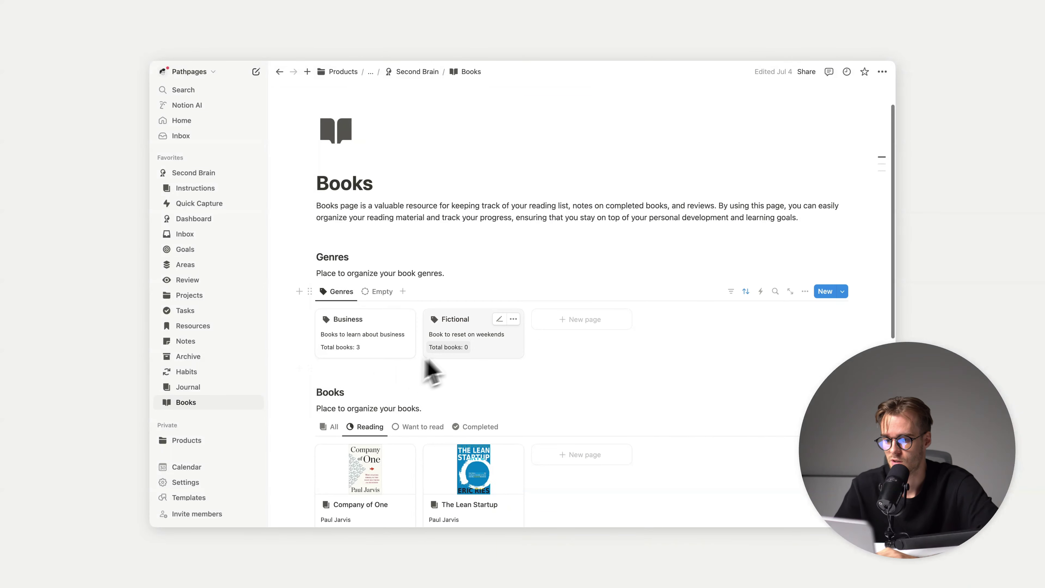
scroll(469, 362, down, 4)
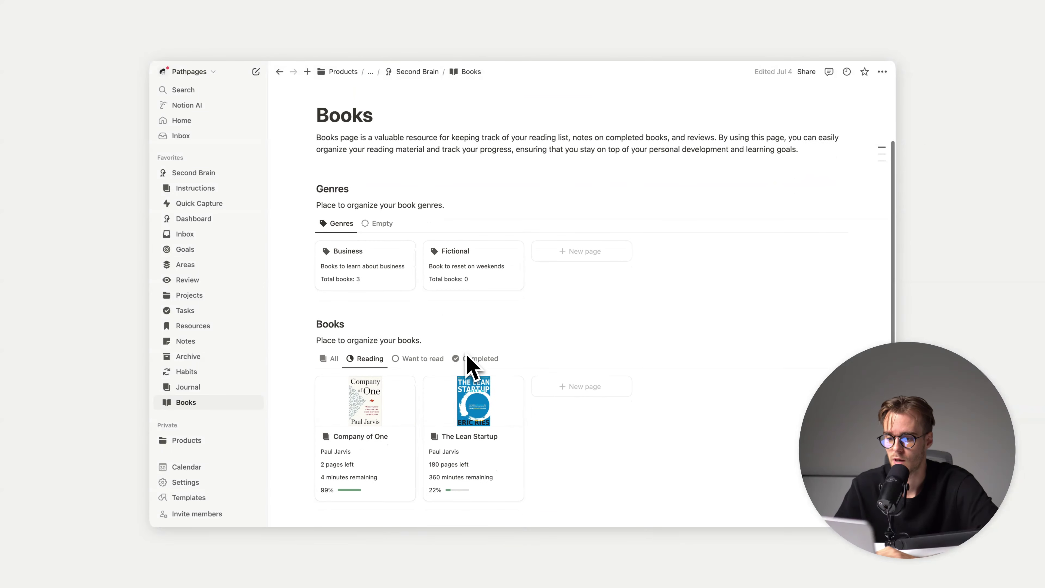
scroll(473, 366, down, 1)
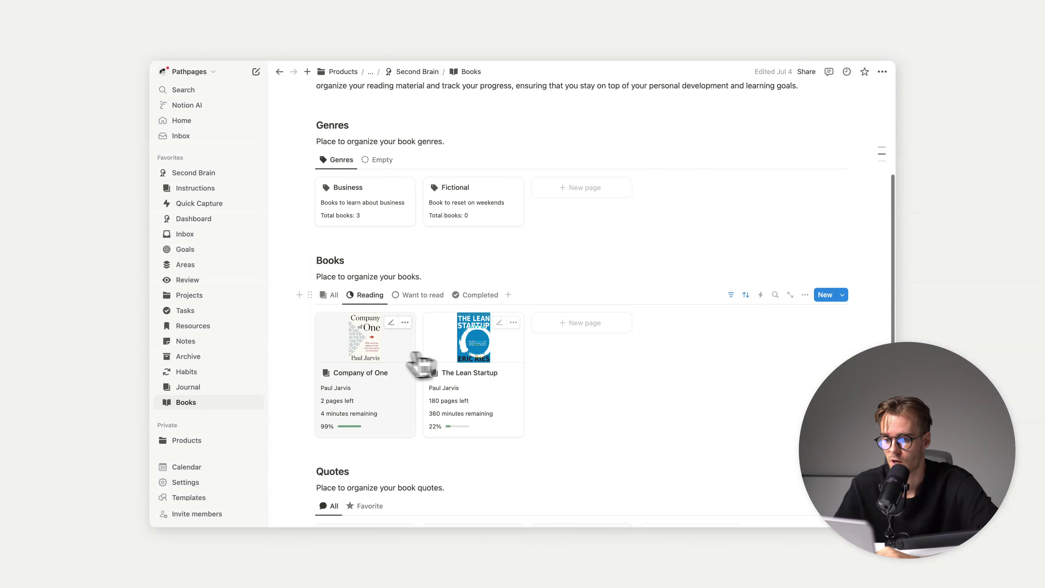
click(379, 354)
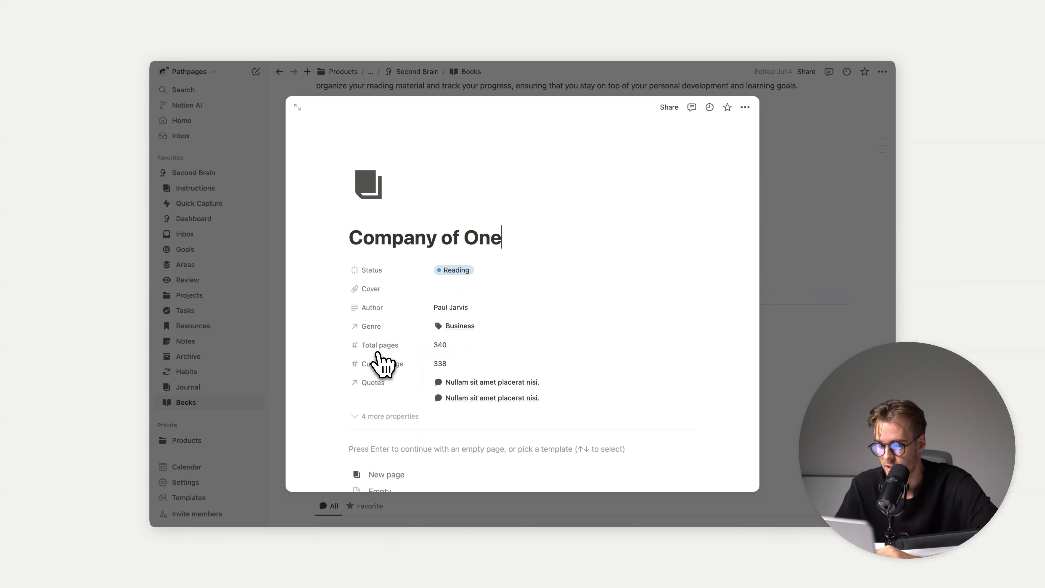
click(826, 344)
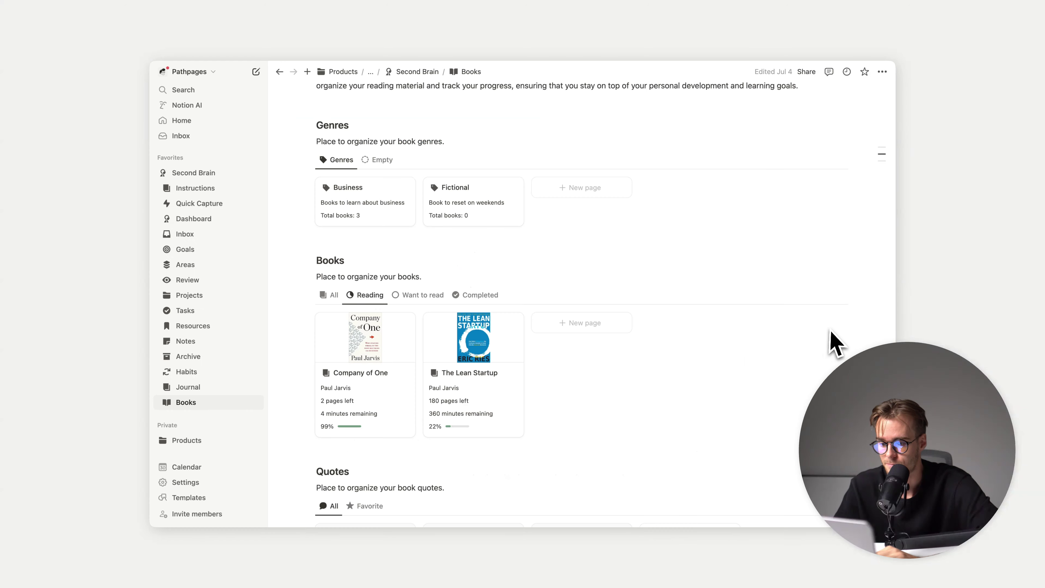
click(401, 409)
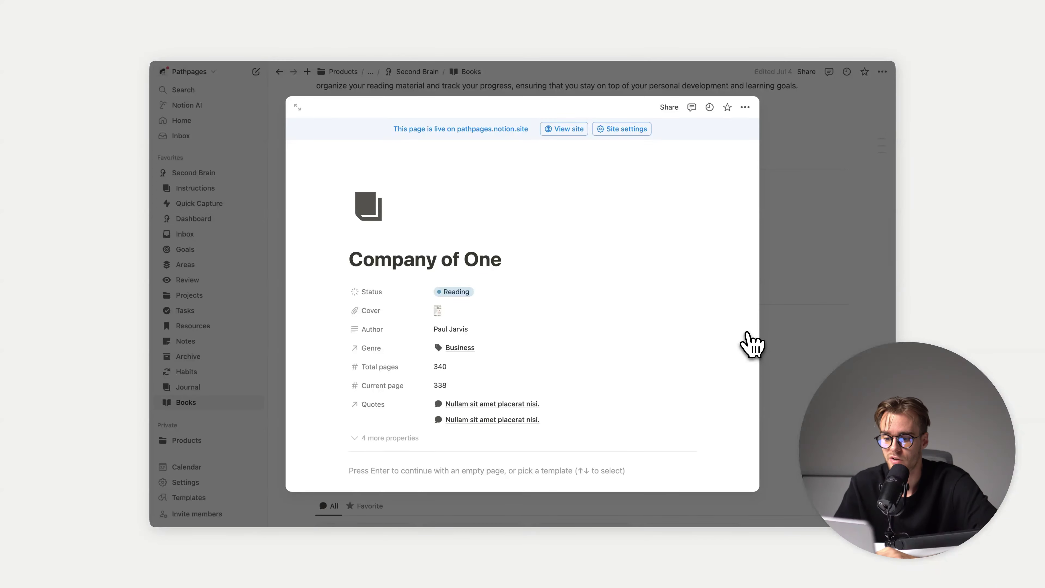
click(788, 319)
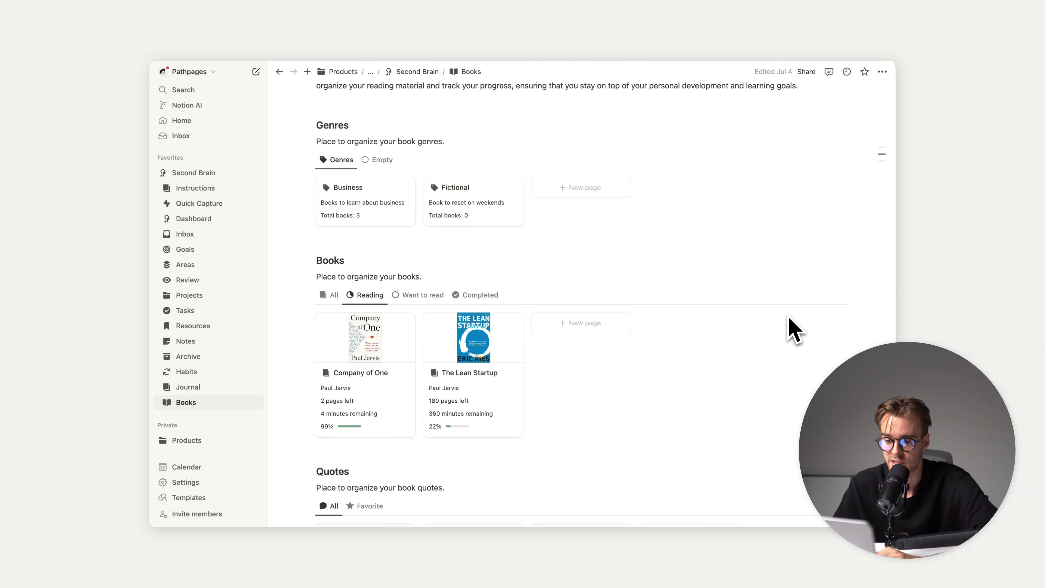
scroll(556, 352, down, 3)
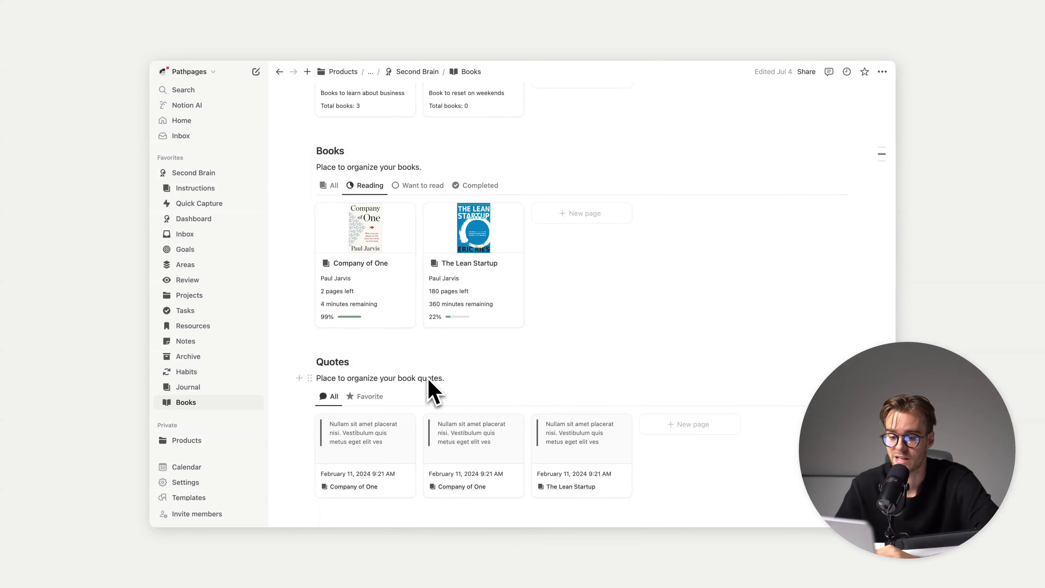
scroll(428, 380, down, 1)
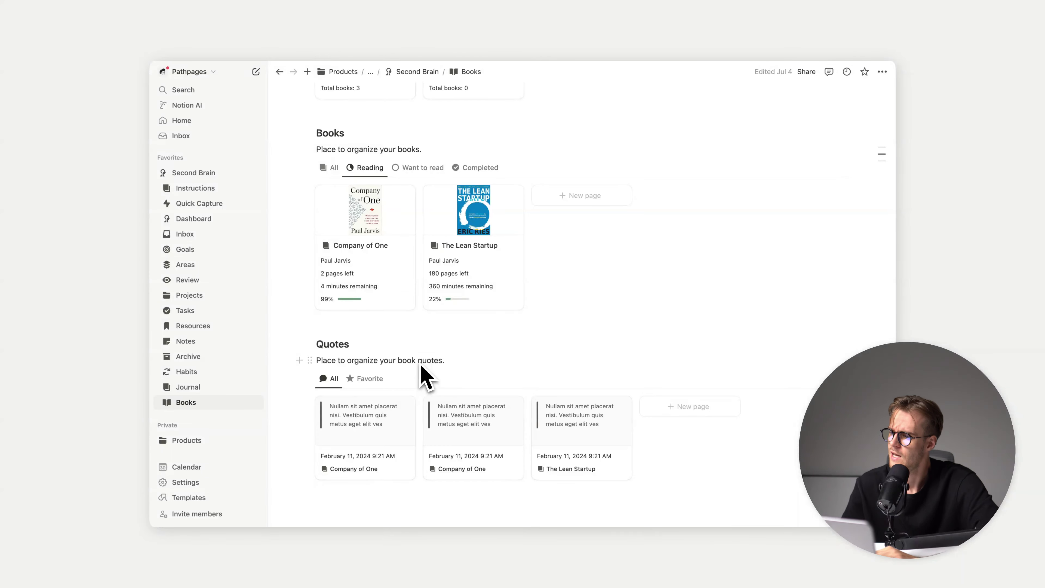
Return to the Dashboard page with its life areas gallery
click(210, 220)
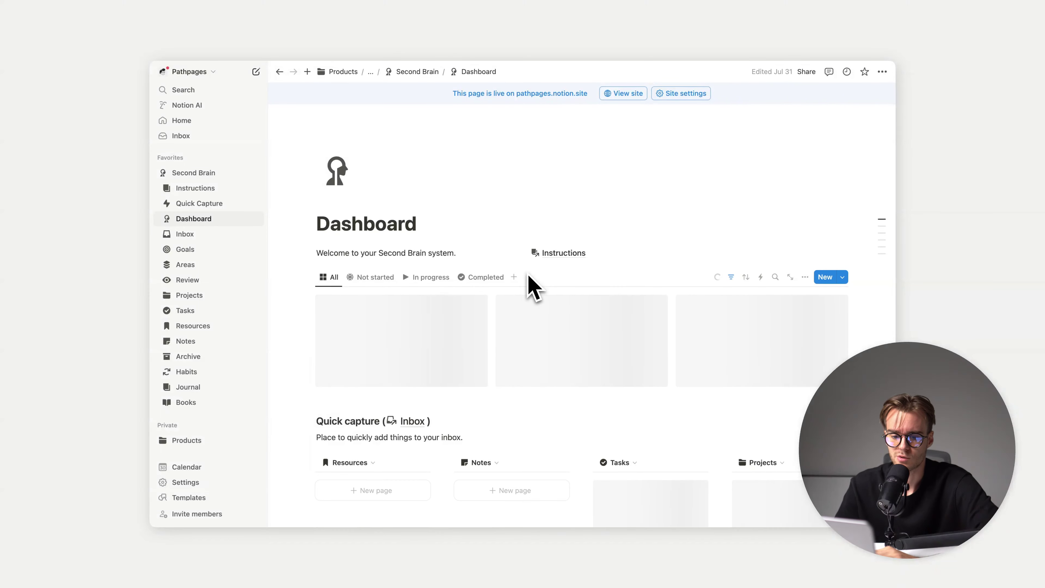